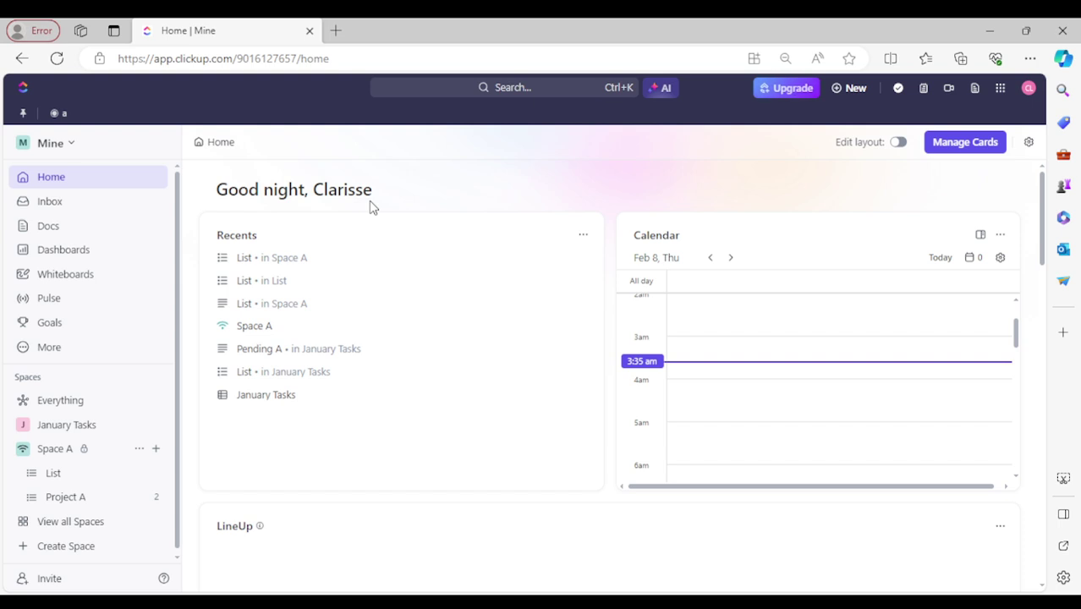
- Open Space A and add a task named "Test 1" under TO DO in its List
{"action": "left_click", "coordinate": [108, 455]}
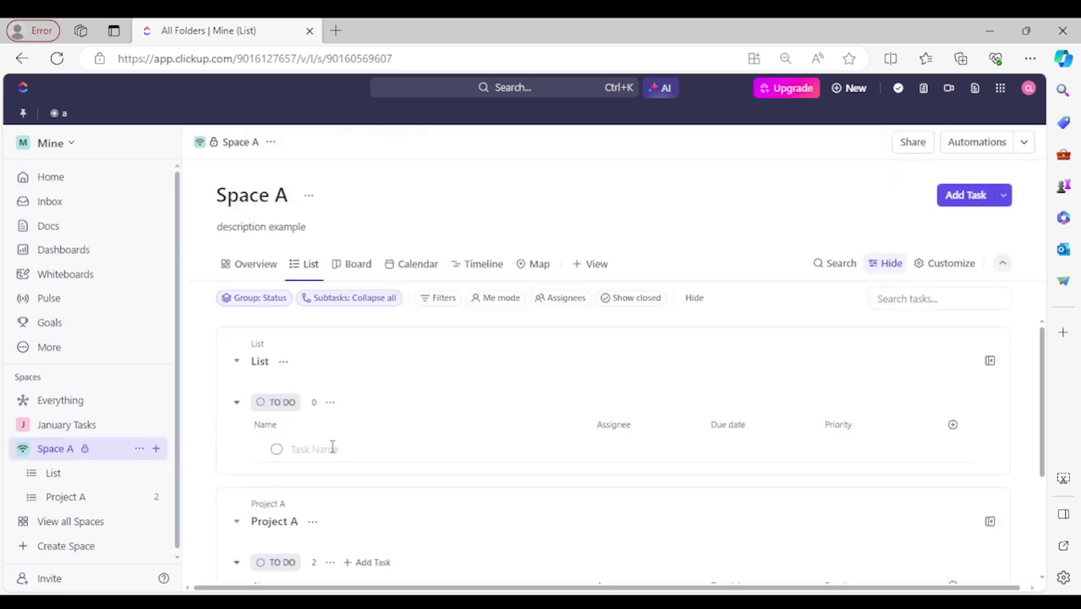
{"action": "left_click", "coordinate": [393, 444]}
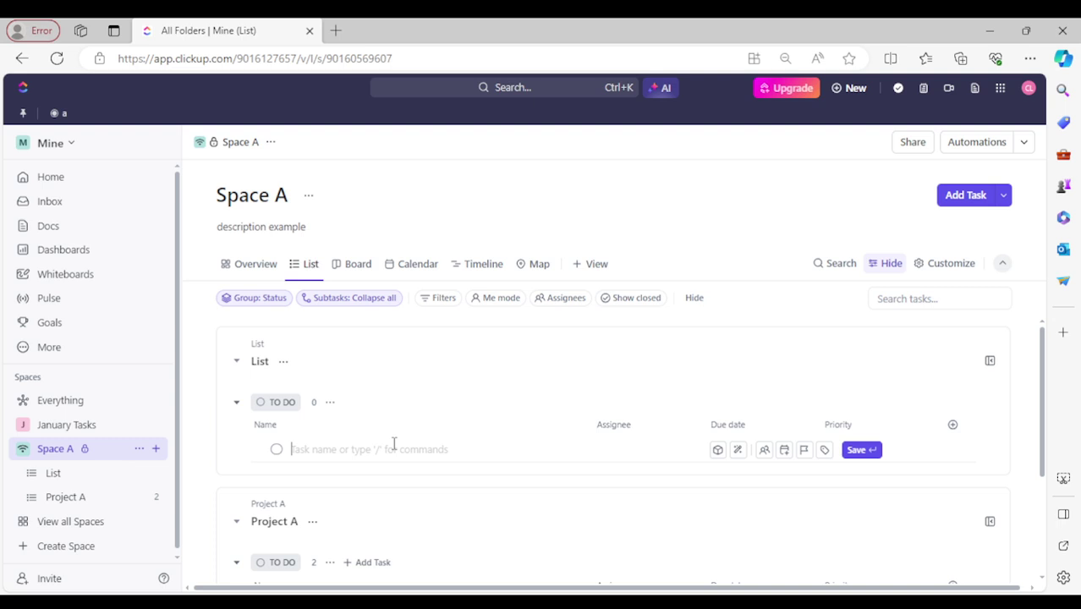
{"action": "type", "text": "Test 1"}
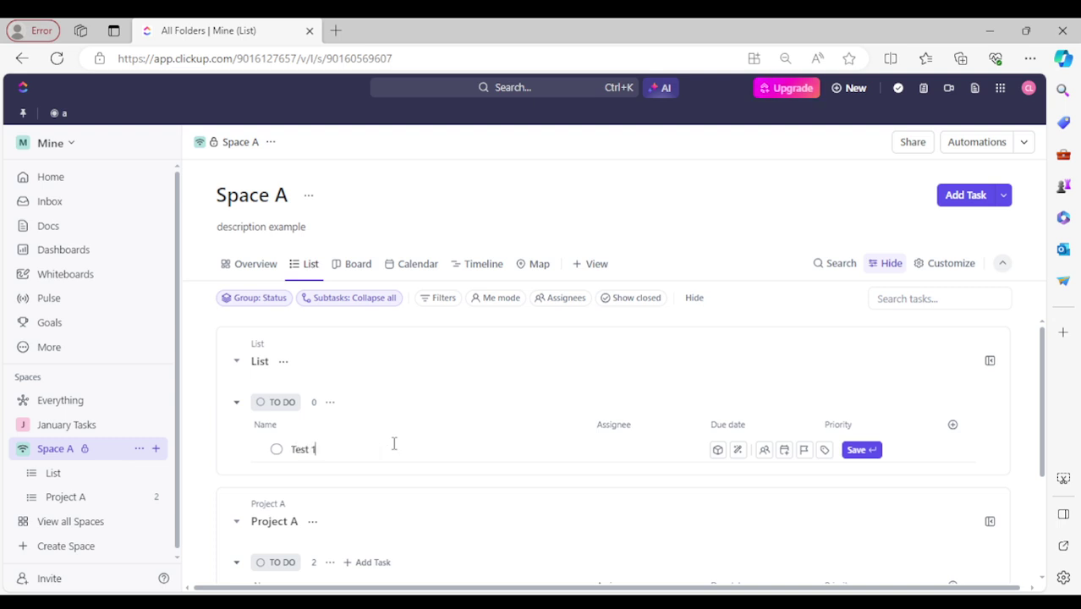
{"action": "key", "text": "Return"}
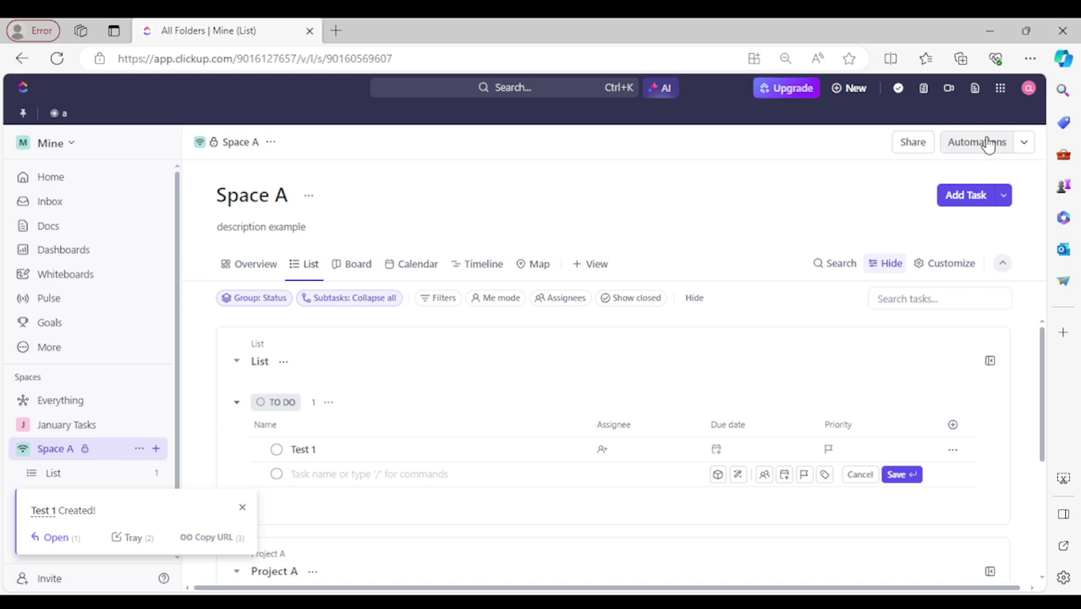
- Start a new automation for Space A and review the available triggers, keeping Status changes
{"action": "left_click", "coordinate": [994, 164]}
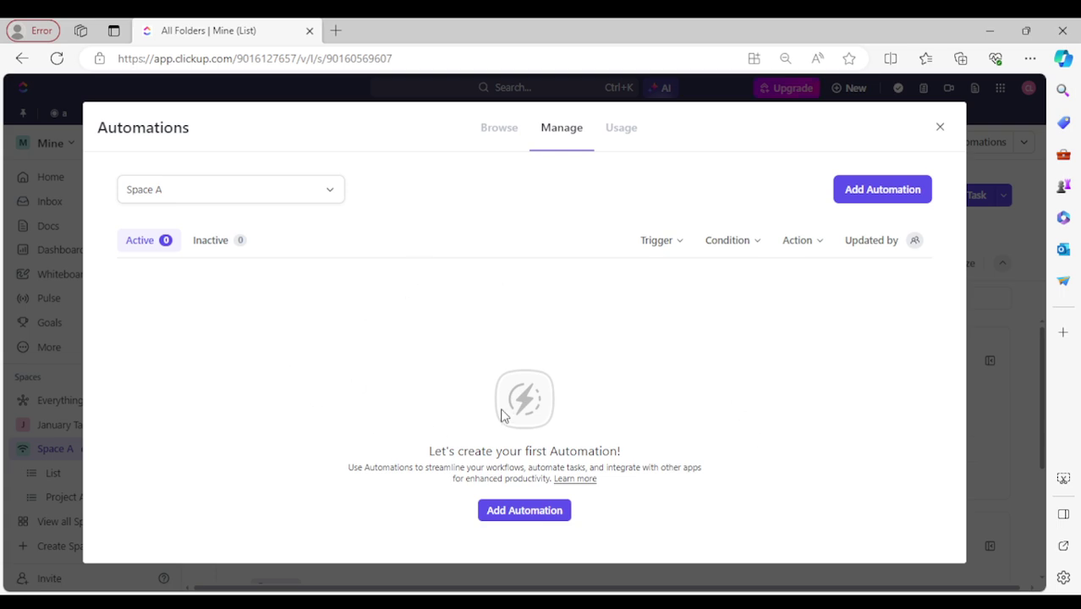
{"action": "left_click", "coordinate": [500, 517]}
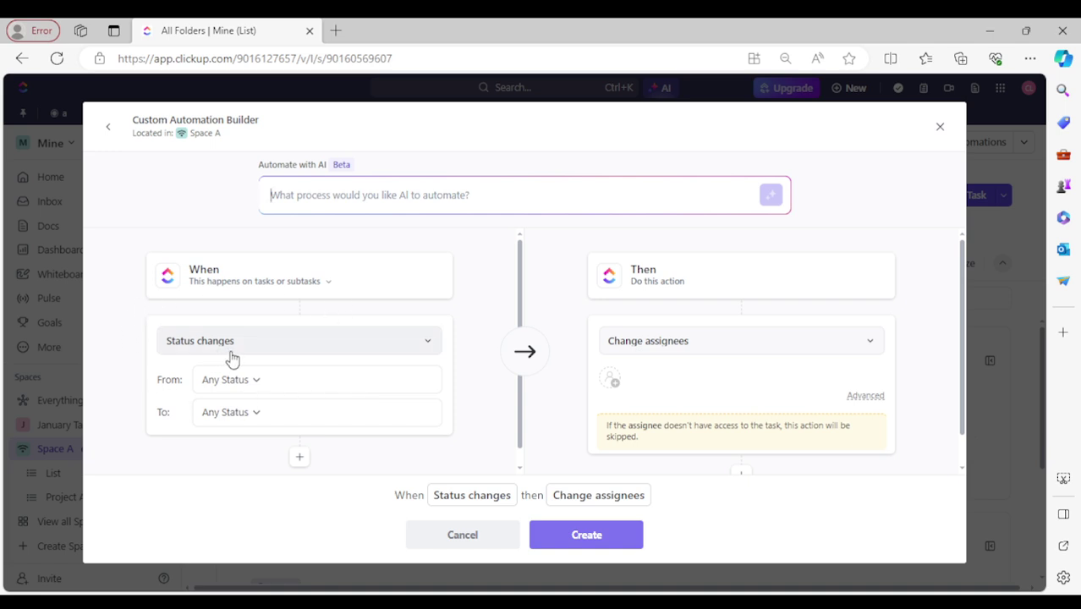
{"action": "left_click", "coordinate": [429, 343]}
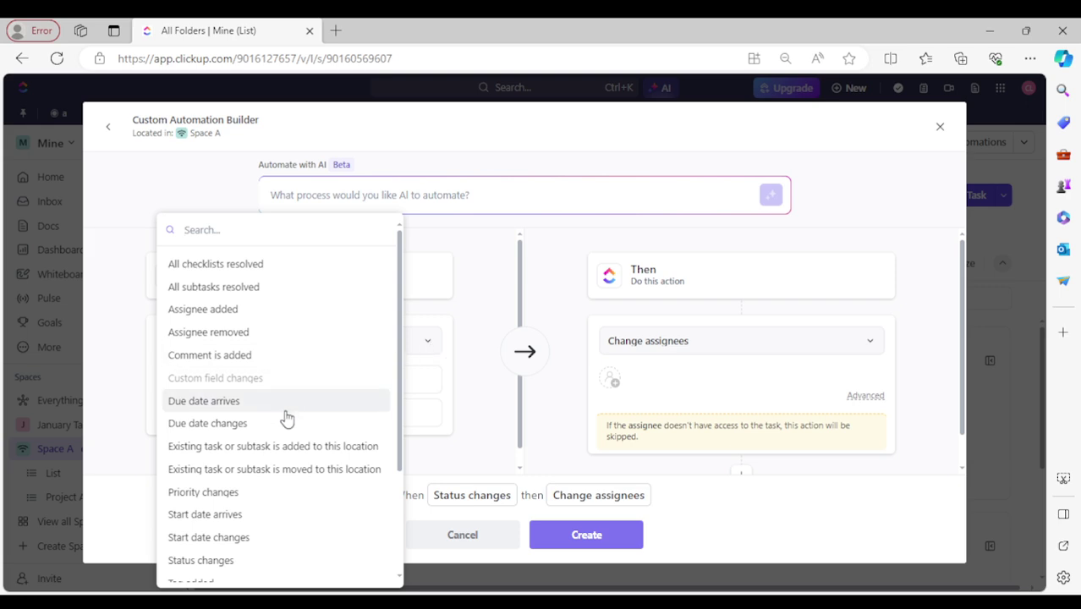
{"action": "scroll", "coordinate": [287, 418], "scroll_direction": "down", "scroll_amount": 4}
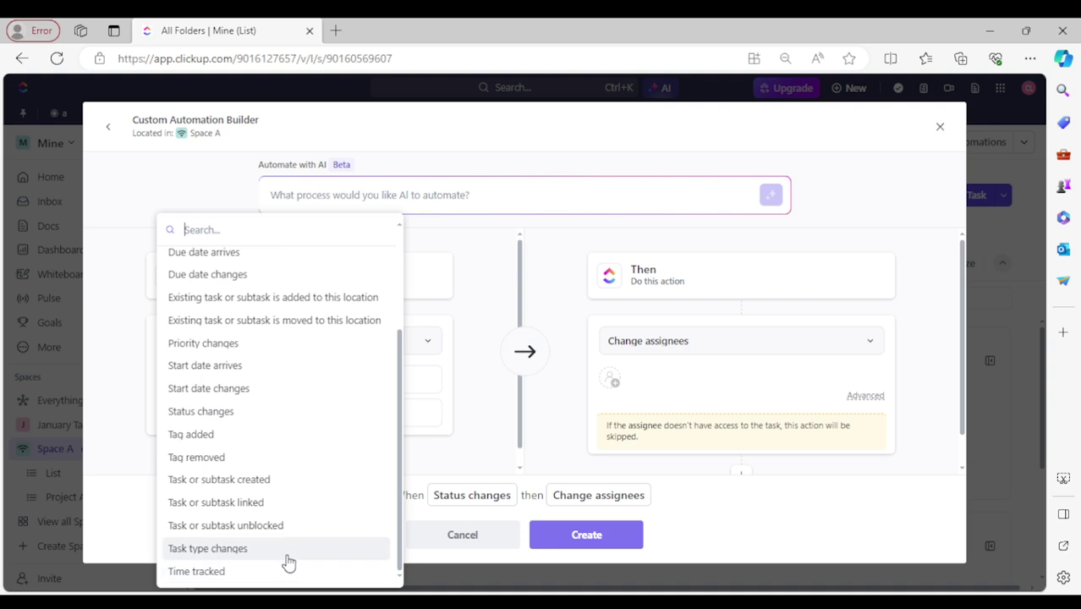
{"action": "scroll", "coordinate": [285, 558], "scroll_direction": "up", "scroll_amount": 5}
{"action": "left_click", "coordinate": [486, 421]}
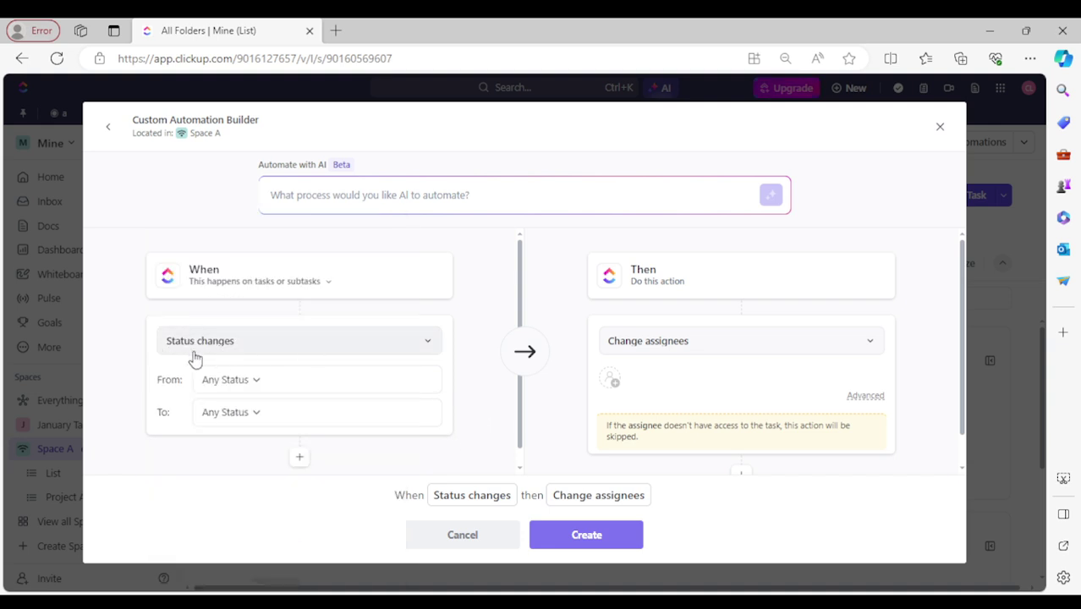
- Set the status trigger to fire when a task goes from TO DO to IN PROGRESS
{"action": "left_click", "coordinate": [250, 387]}
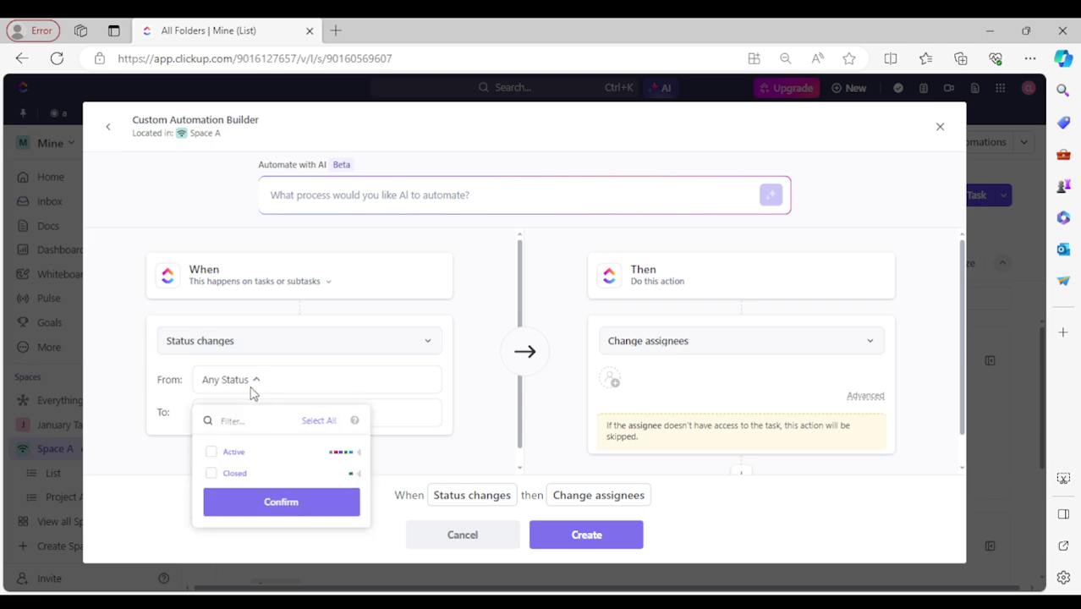
{"action": "left_click", "coordinate": [340, 456]}
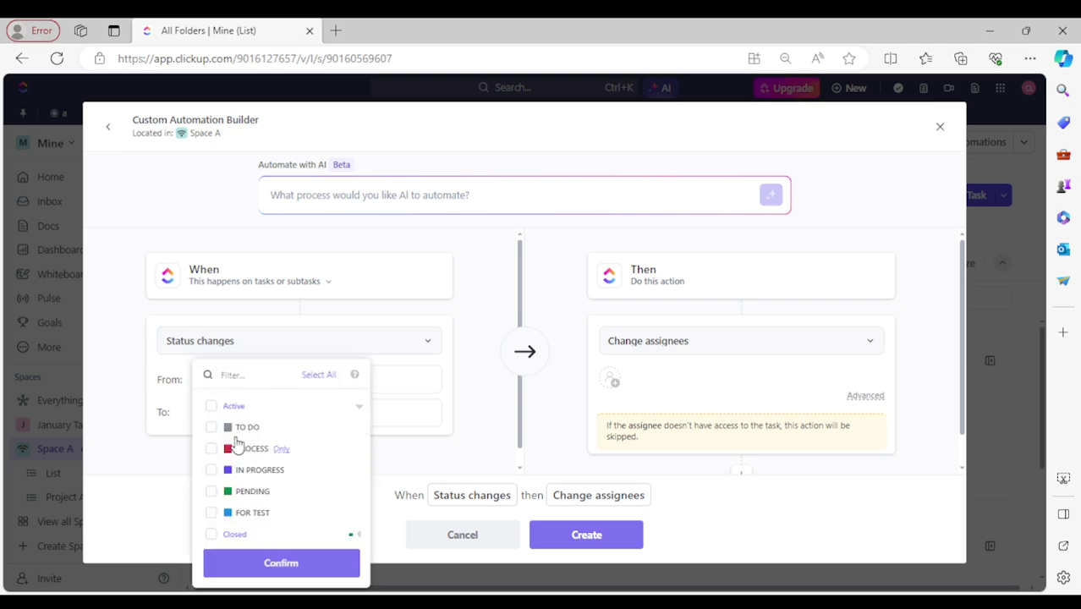
{"action": "left_click", "coordinate": [251, 564]}
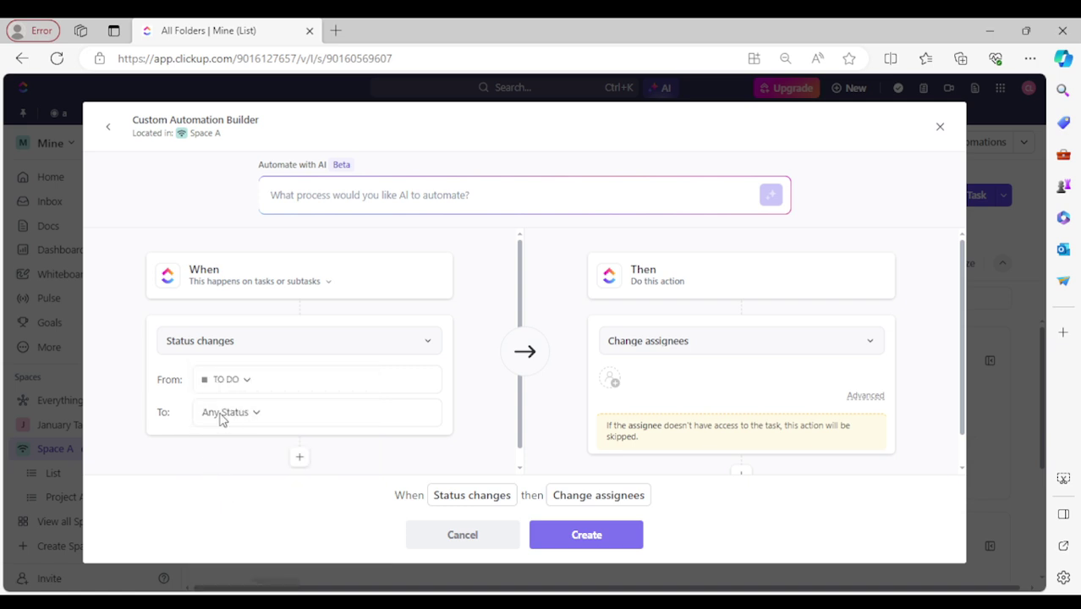
{"action": "left_click", "coordinate": [213, 413]}
{"action": "left_click", "coordinate": [357, 488]}
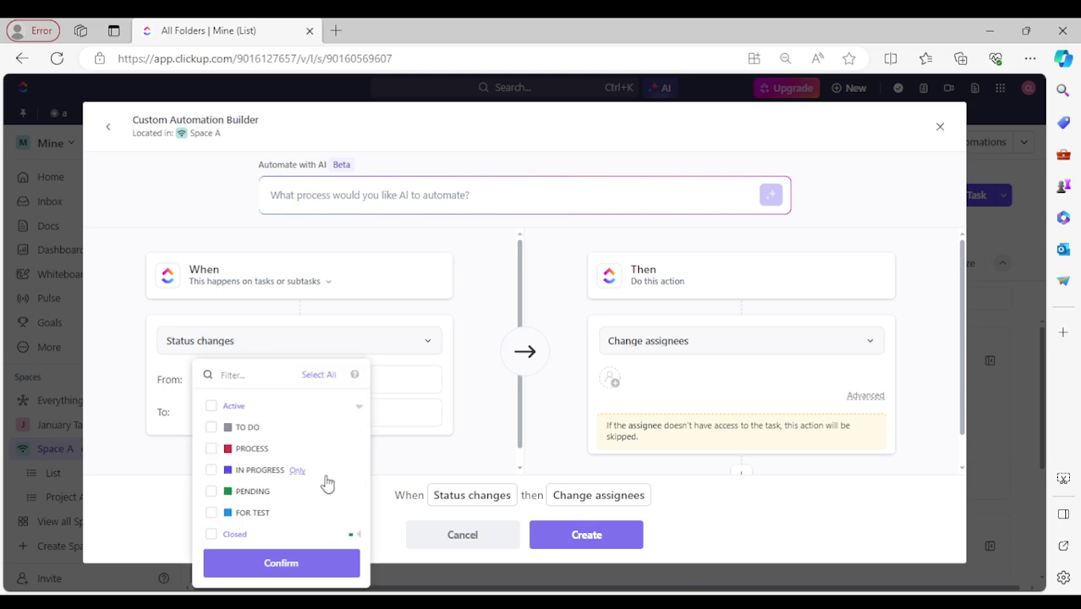
{"action": "left_click", "coordinate": [212, 471]}
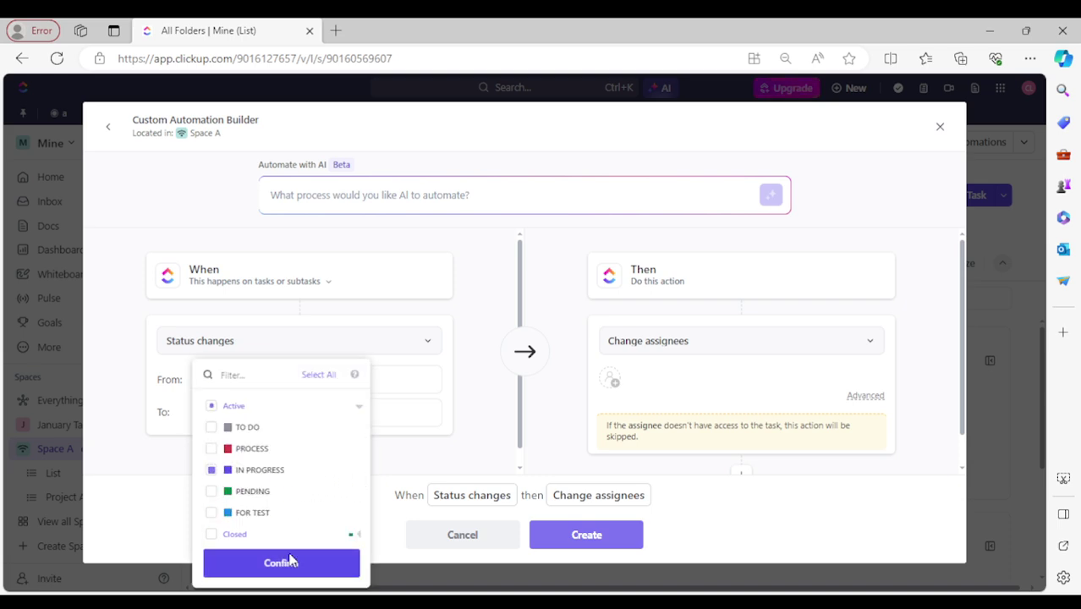
{"action": "left_click", "coordinate": [283, 564]}
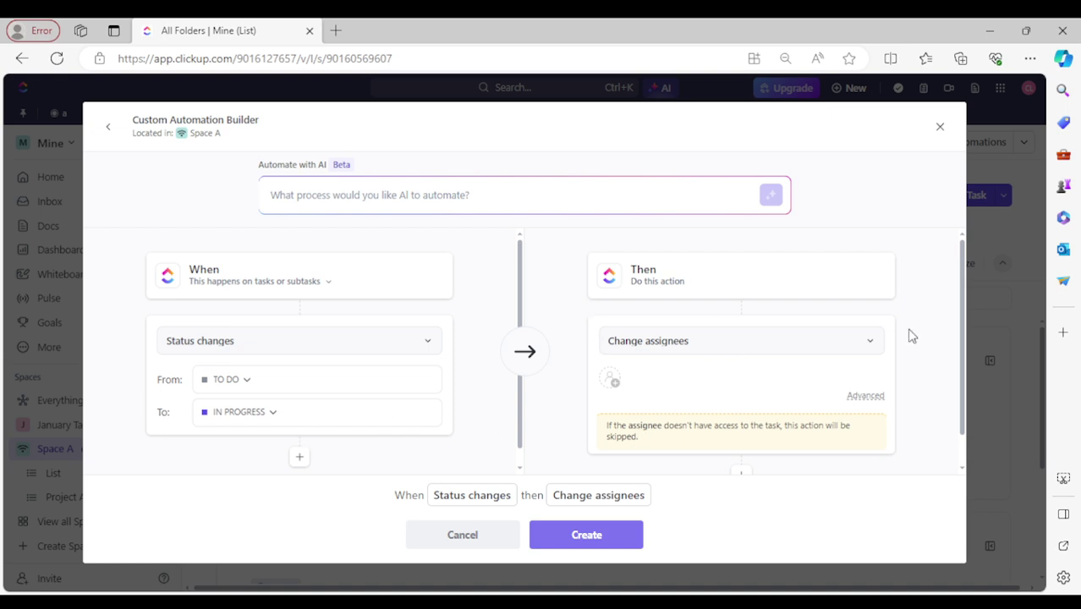
- Make the automation's action change the due date to 3 days after the trigger date
{"action": "left_click", "coordinate": [864, 355]}
{"action": "type", "text": "chan"}
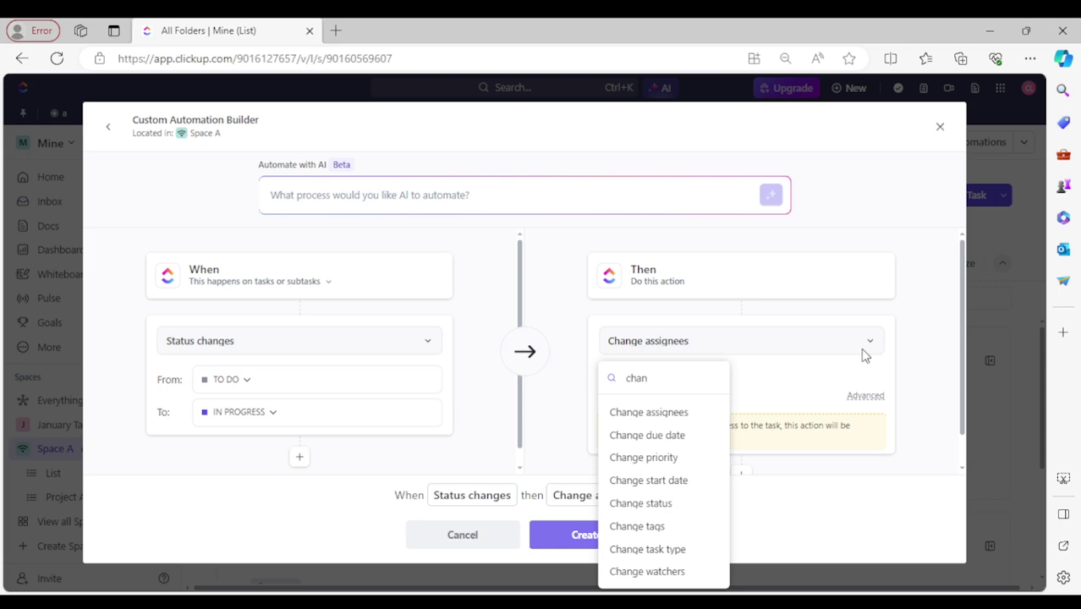
{"action": "left_click", "coordinate": [698, 435]}
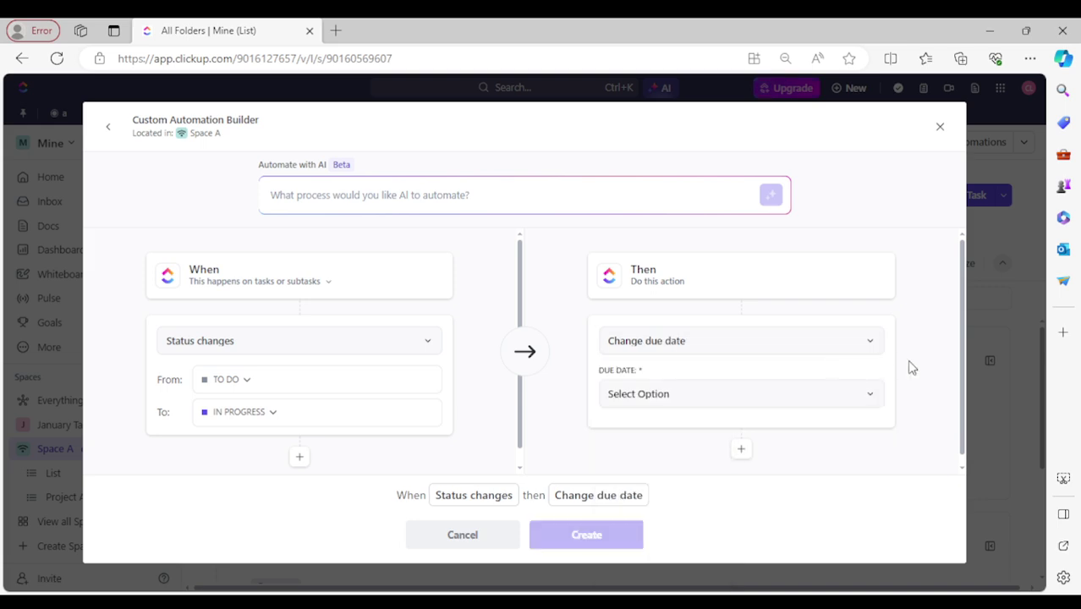
{"action": "scroll", "coordinate": [965, 339], "scroll_direction": "down", "scroll_amount": 1}
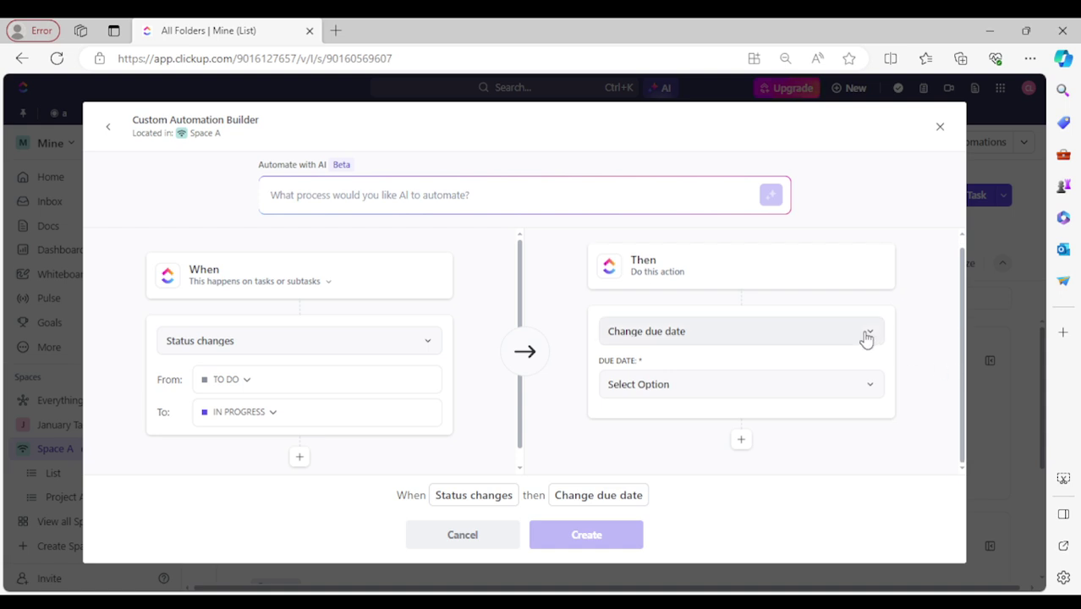
{"action": "left_click", "coordinate": [865, 392]}
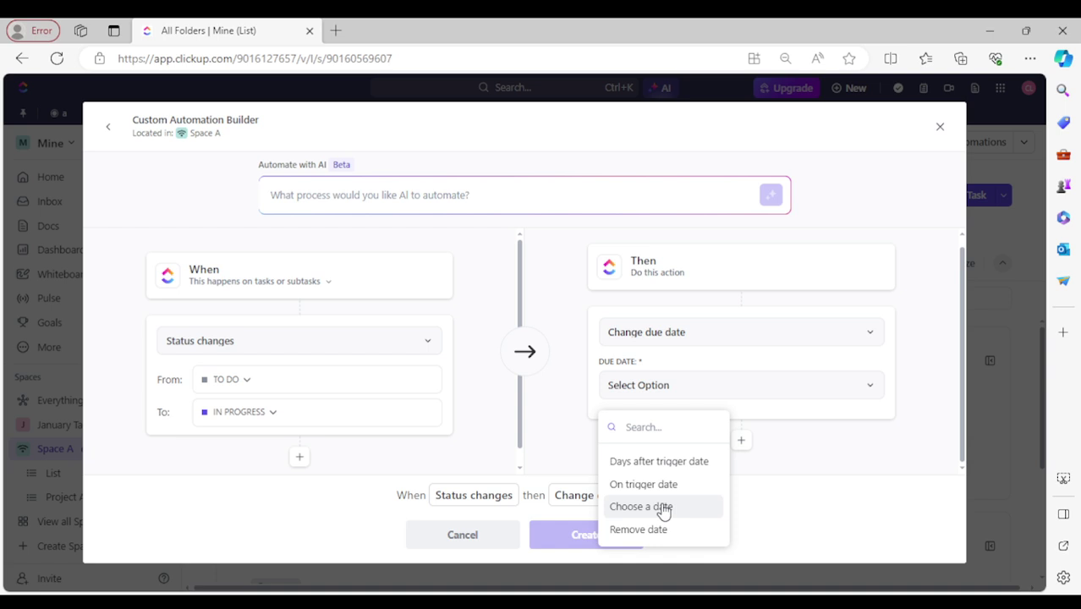
{"action": "left_click", "coordinate": [681, 465]}
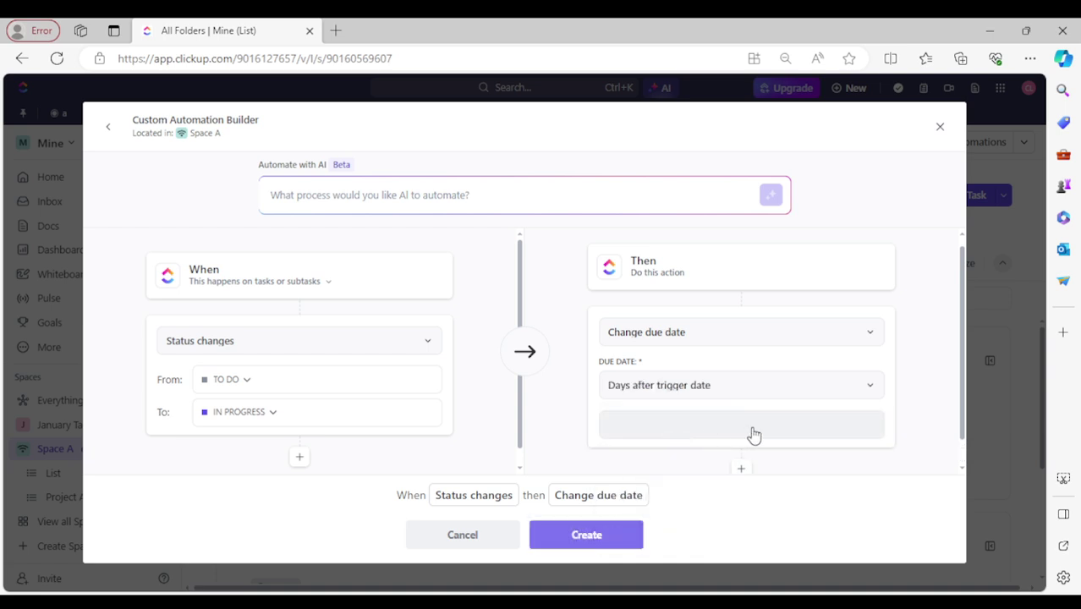
{"action": "left_click", "coordinate": [755, 435]}
{"action": "type", "text": "3"}
{"action": "scroll", "coordinate": [742, 434], "scroll_direction": "down", "scroll_amount": 1}
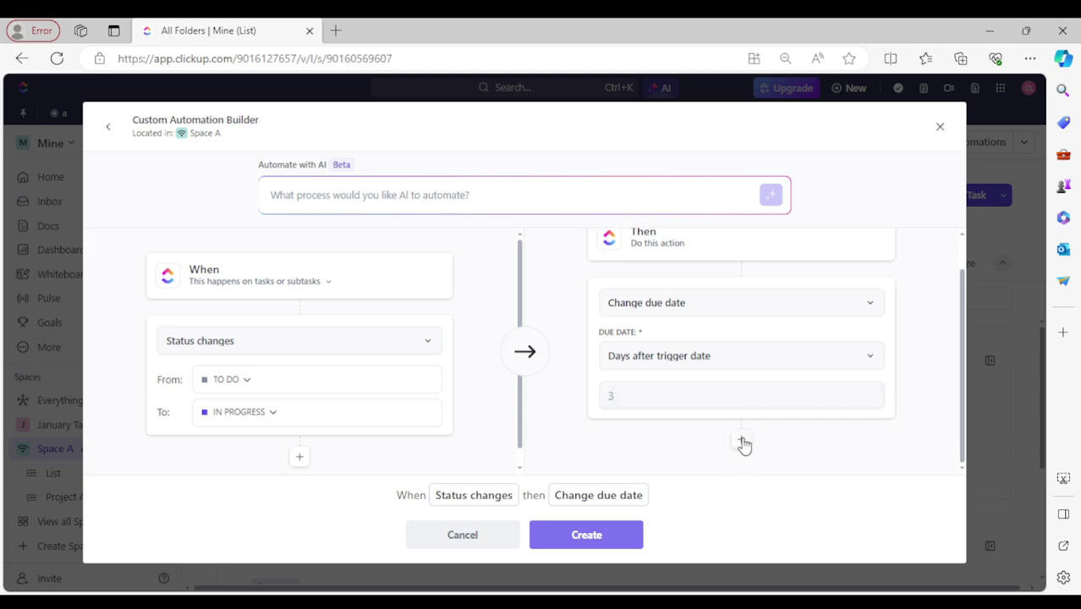
{"action": "left_click", "coordinate": [743, 442]}
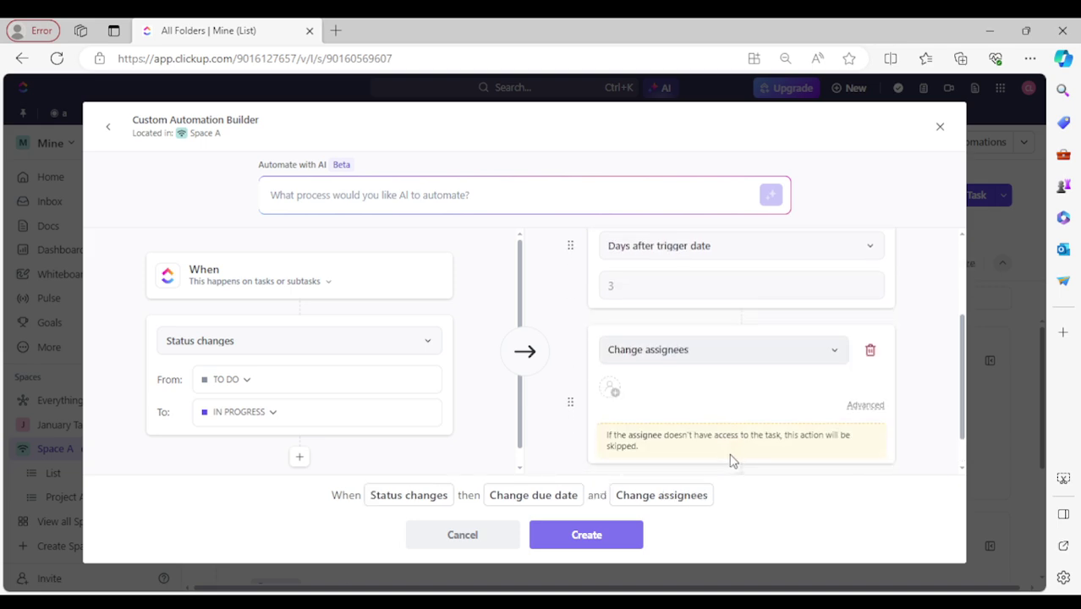
{"action": "left_click", "coordinate": [919, 358]}
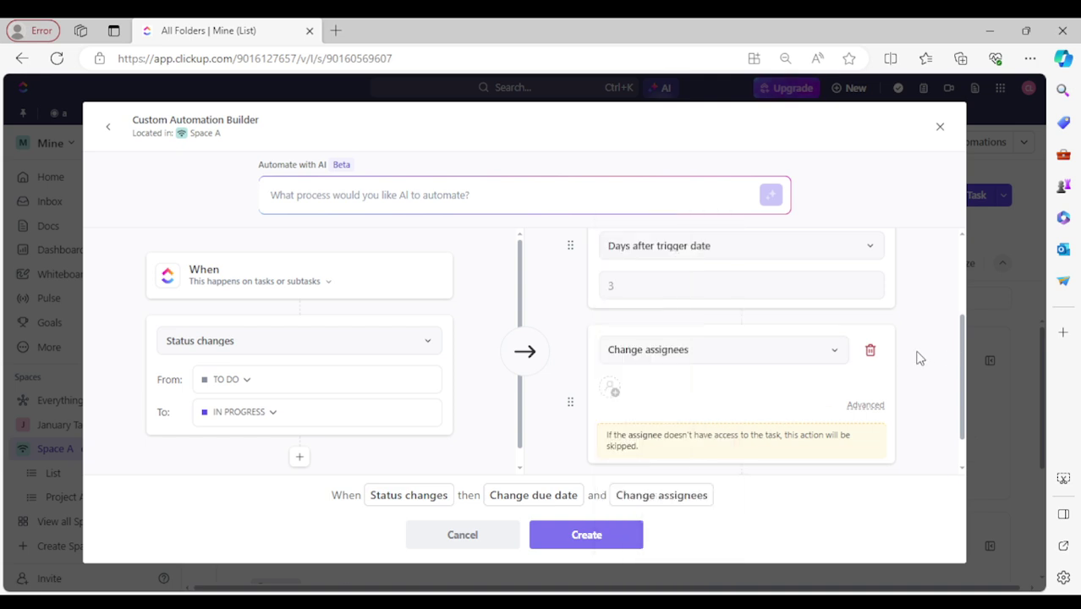
{"action": "left_click", "coordinate": [869, 349]}
{"action": "left_click", "coordinate": [827, 360]}
{"action": "left_click", "coordinate": [938, 357]}
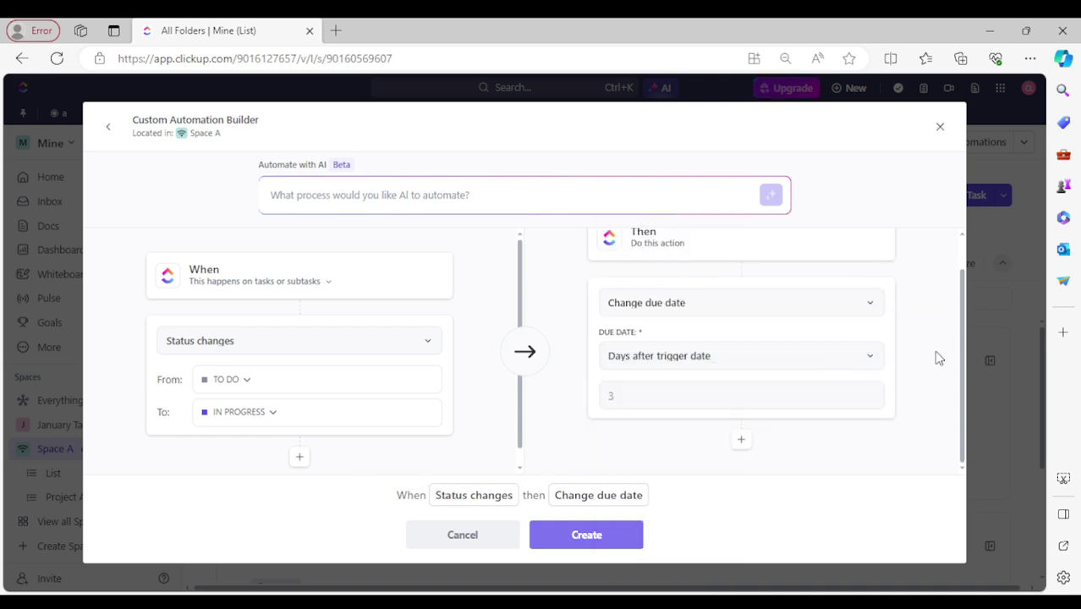
- Add a second action of type Change assignees below the due date action
{"action": "scroll", "coordinate": [926, 352], "scroll_direction": "up", "scroll_amount": 1}
{"action": "left_click_drag", "start_coordinate": [963, 349], "coordinate": [961, 422]}
{"action": "left_click", "coordinate": [739, 441]}
{"action": "scroll", "coordinate": [743, 441], "scroll_direction": "down", "scroll_amount": 1}
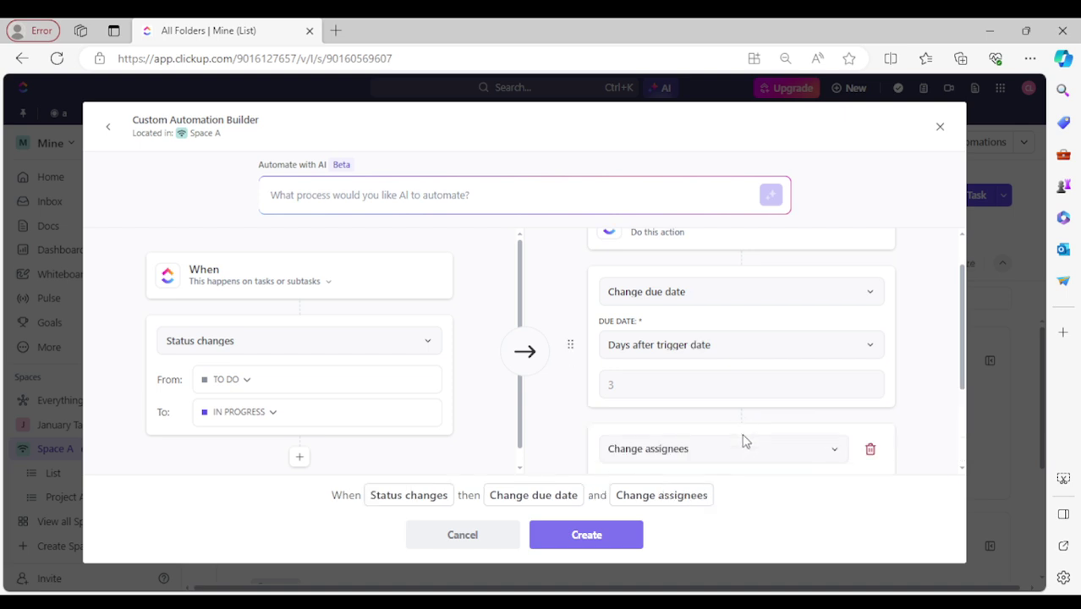
{"action": "left_click_drag", "start_coordinate": [959, 387], "coordinate": [949, 455]}
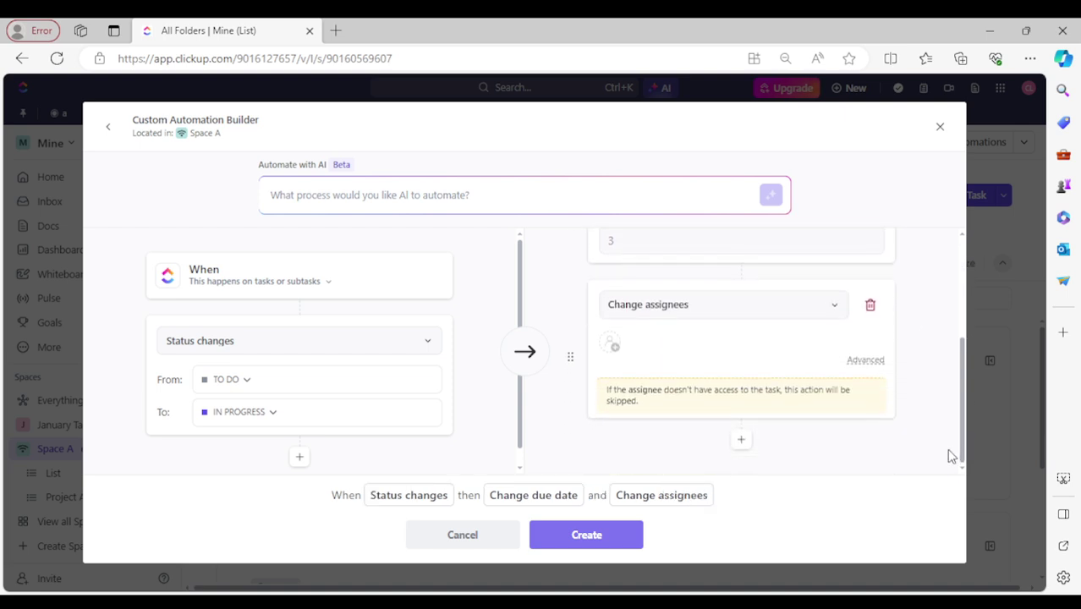
{"action": "left_click", "coordinate": [833, 308]}
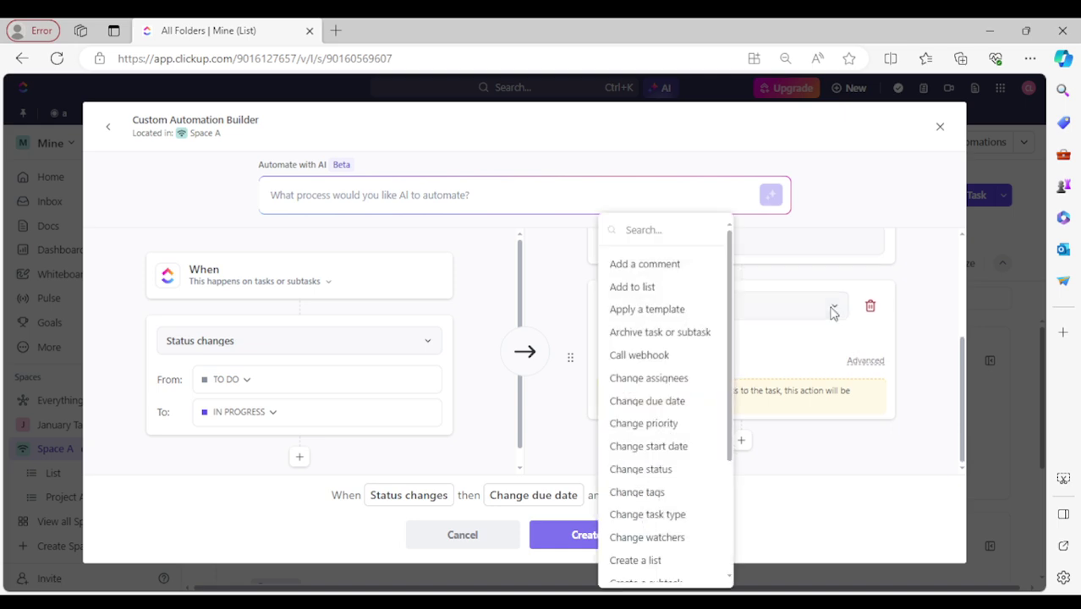
{"action": "left_click", "coordinate": [664, 382]}
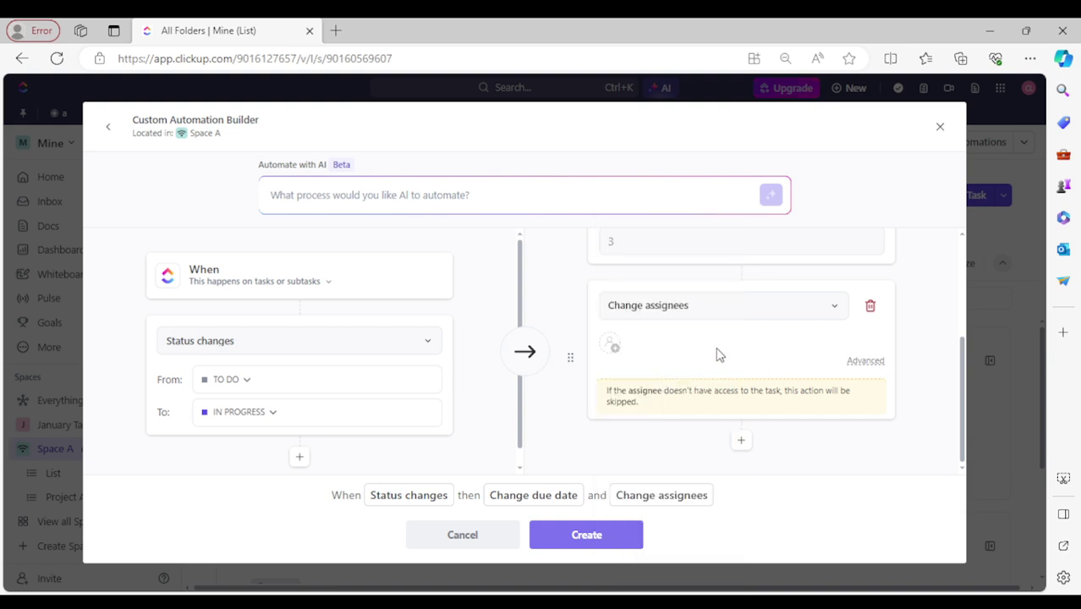
- Choose Me as the assignee in the Change assignees action
{"action": "left_click", "coordinate": [610, 342]}
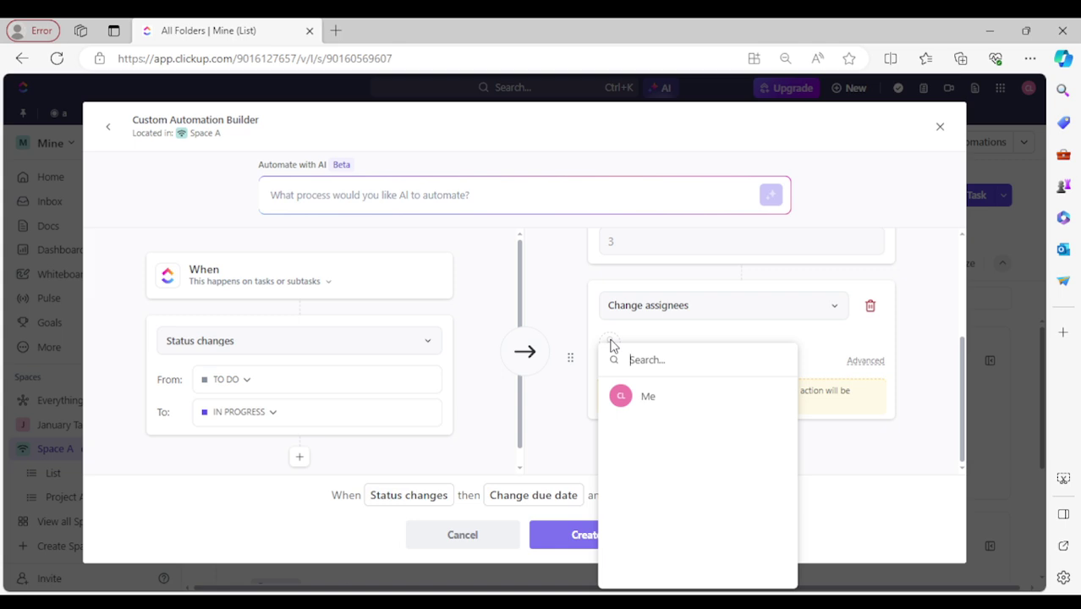
{"action": "left_click", "coordinate": [675, 387]}
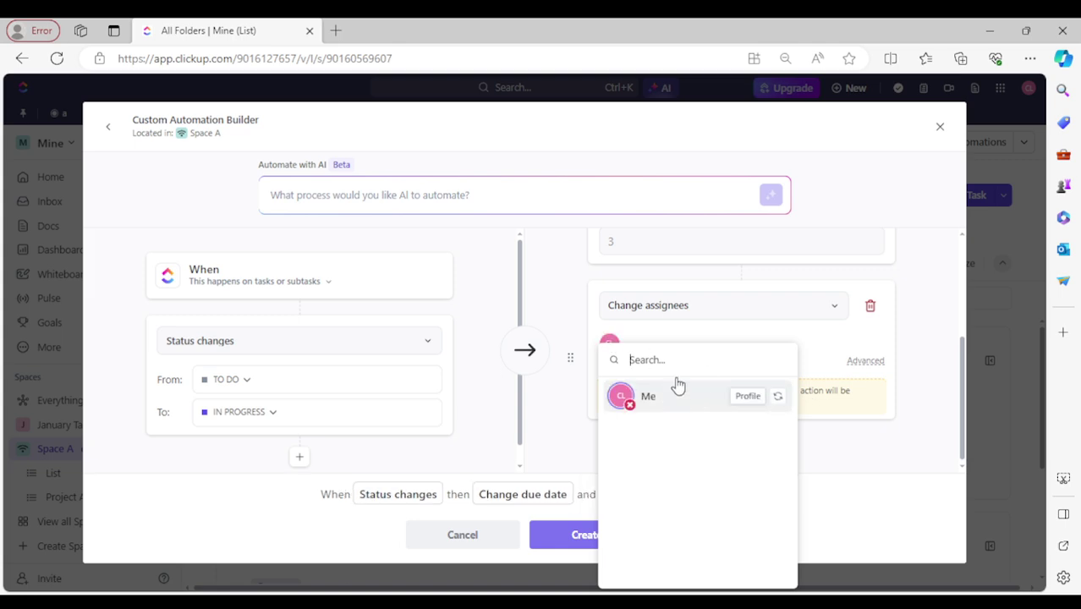
{"action": "left_click", "coordinate": [918, 362]}
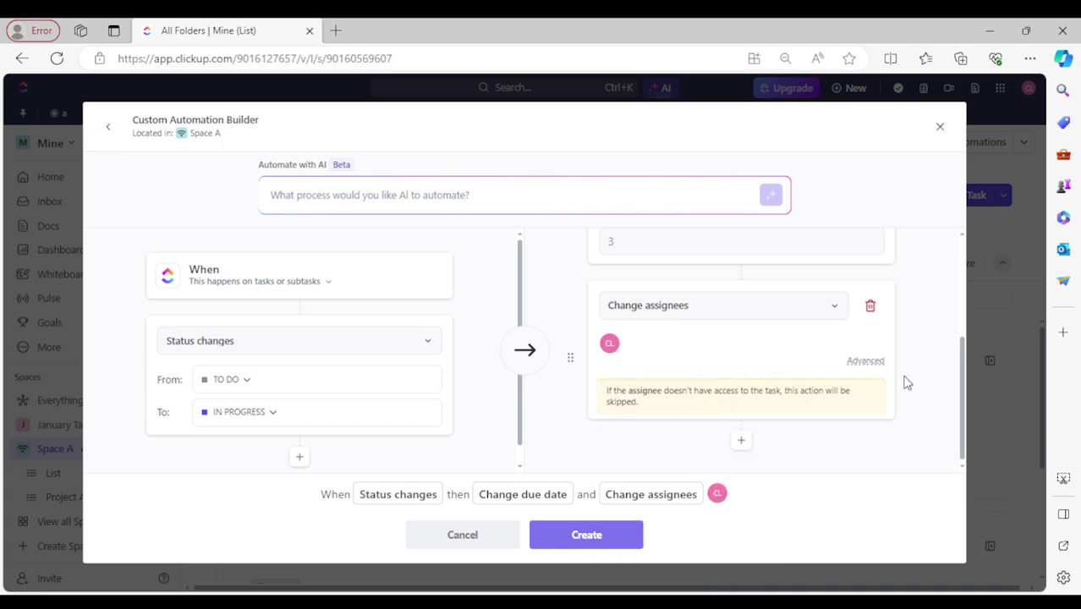
- Expand the advanced settings of the Change assignees action and examine its add, remove and reassign options
{"action": "scroll", "coordinate": [835, 415], "scroll_direction": "up", "scroll_amount": 3}
{"action": "scroll", "coordinate": [934, 390], "scroll_direction": "down", "scroll_amount": 3}
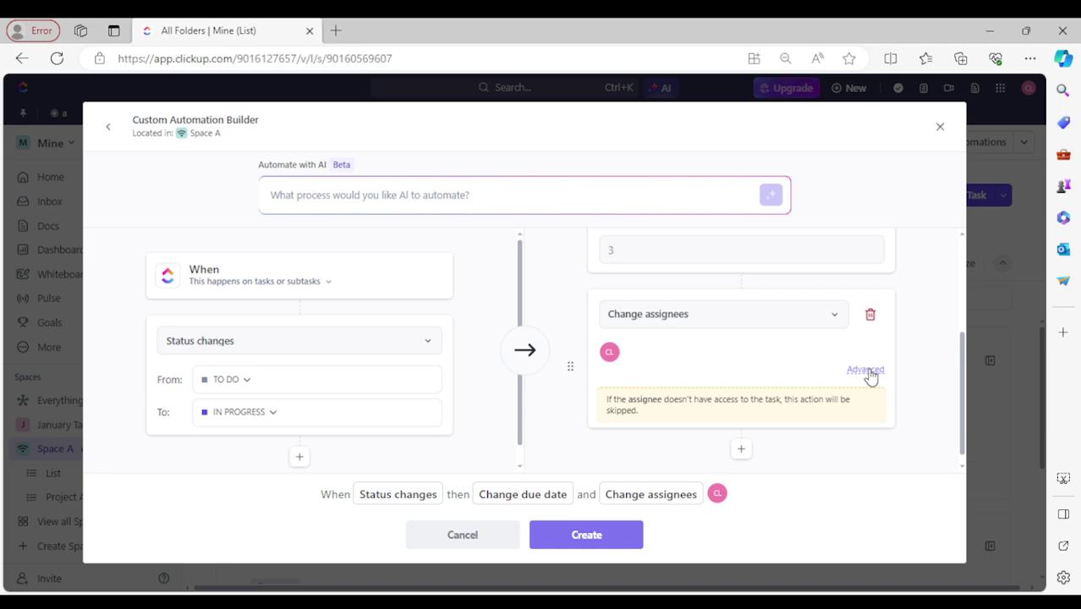
{"action": "left_click", "coordinate": [871, 373]}
{"action": "scroll", "coordinate": [865, 369], "scroll_direction": "down", "scroll_amount": 2}
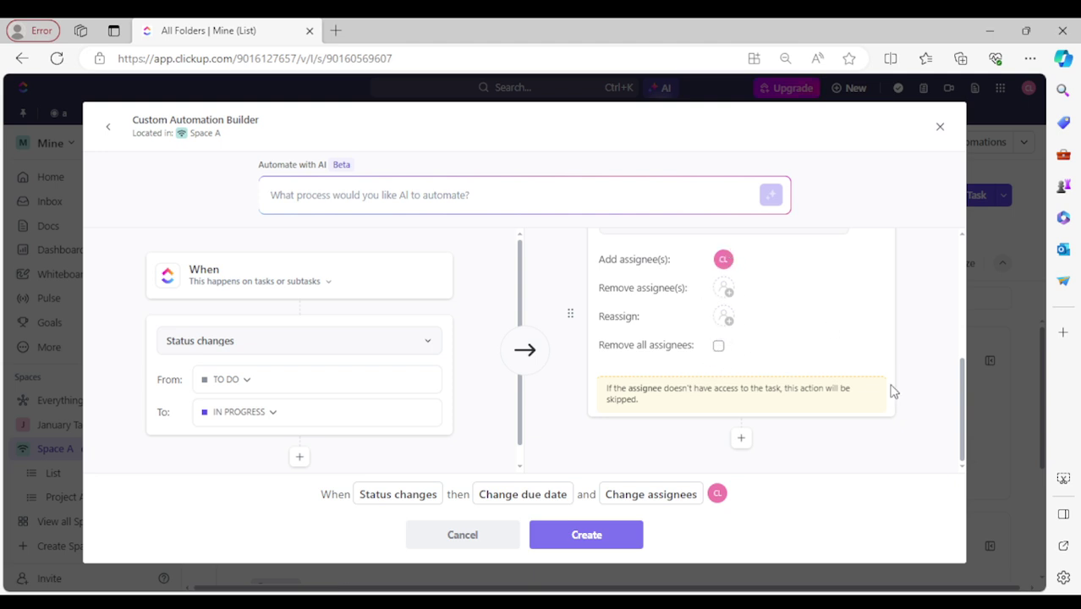
{"action": "scroll", "coordinate": [888, 387], "scroll_direction": "up", "scroll_amount": 1}
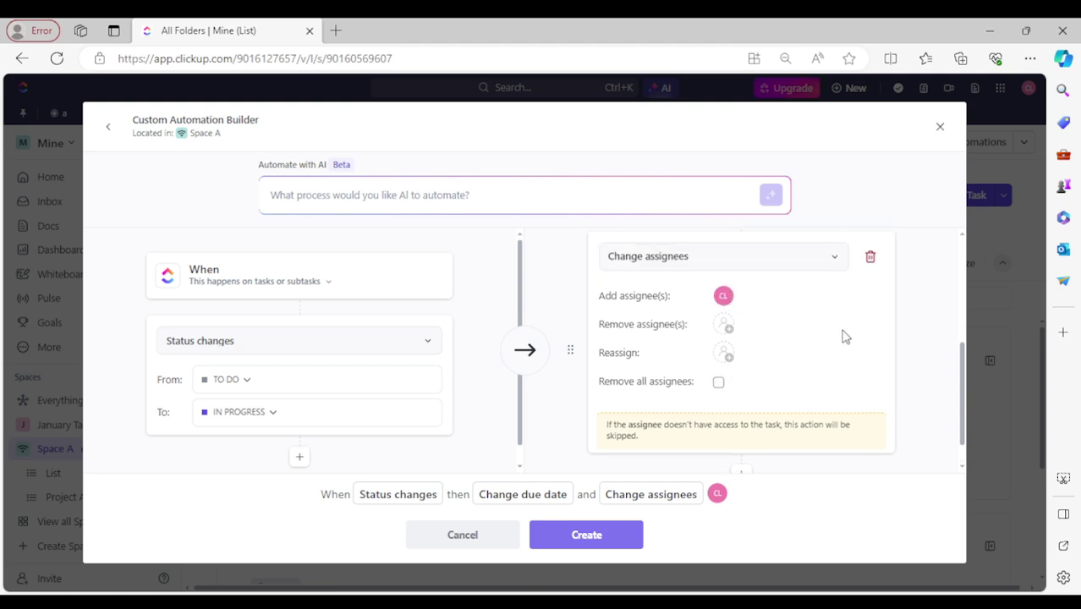
{"action": "scroll", "coordinate": [795, 420], "scroll_direction": "down", "scroll_amount": 1}
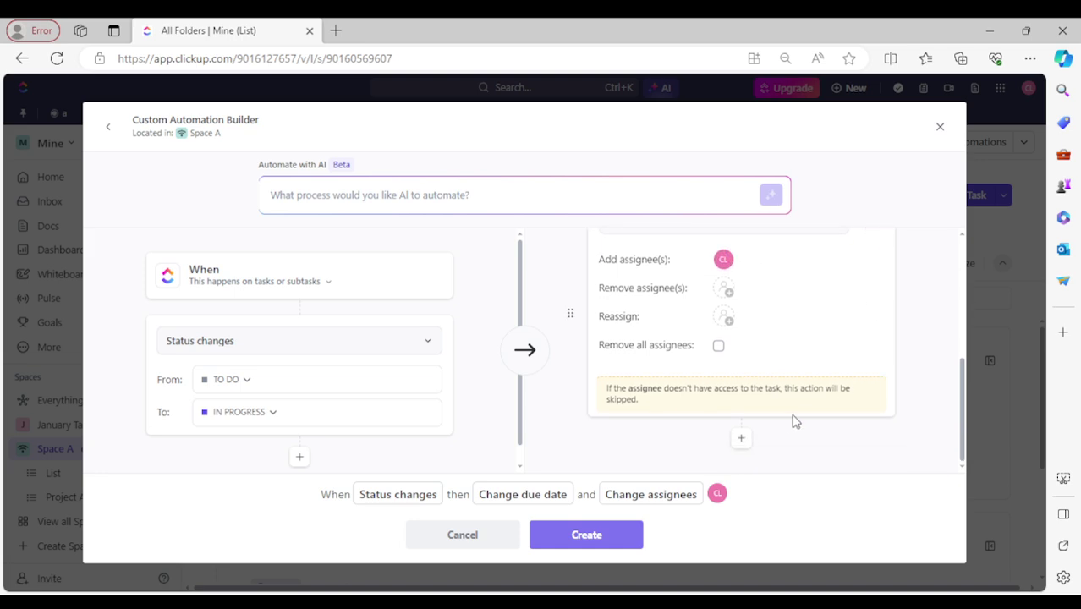
- Add a third action of type Create a subtask below the Change assignees action and check its parent task choices
{"action": "left_click", "coordinate": [741, 437]}
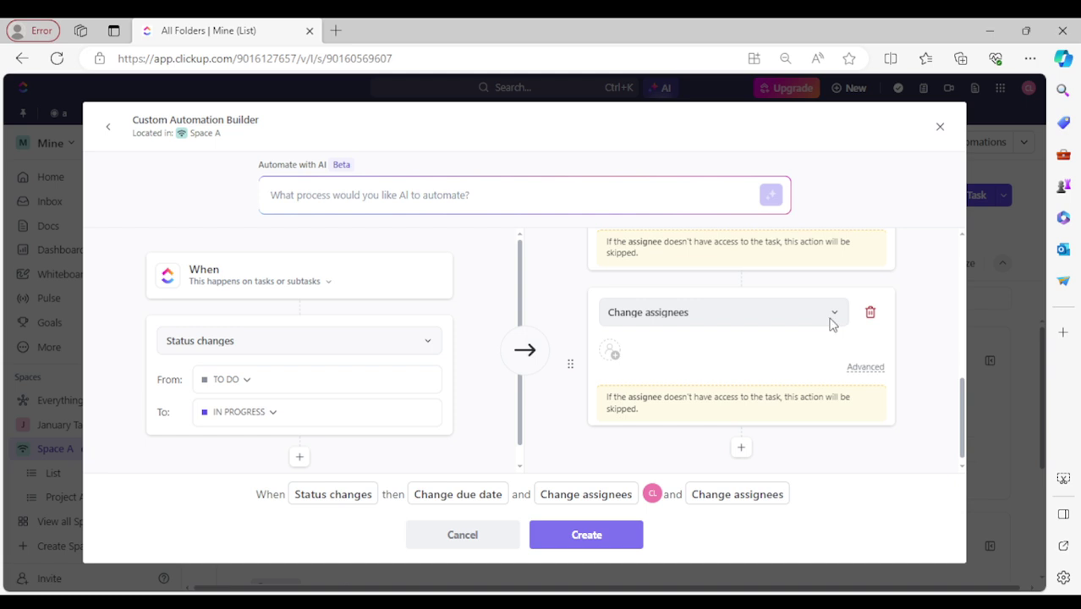
{"action": "left_click", "coordinate": [834, 314]}
{"action": "scroll", "coordinate": [674, 519], "scroll_direction": "down", "scroll_amount": 3}
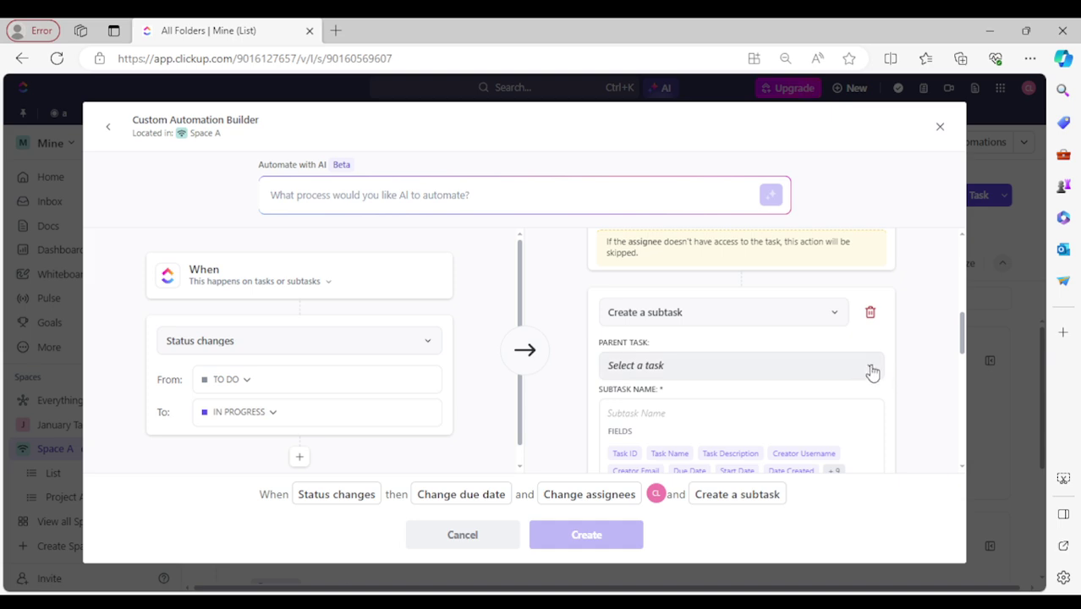
{"action": "left_click", "coordinate": [872, 373]}
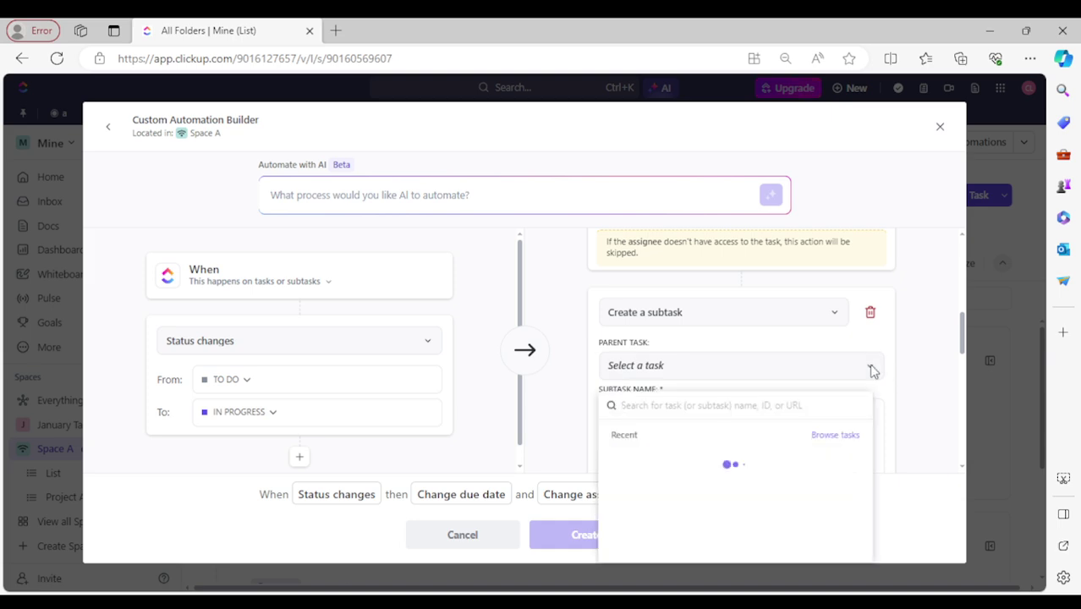
{"action": "left_click", "coordinate": [912, 367]}
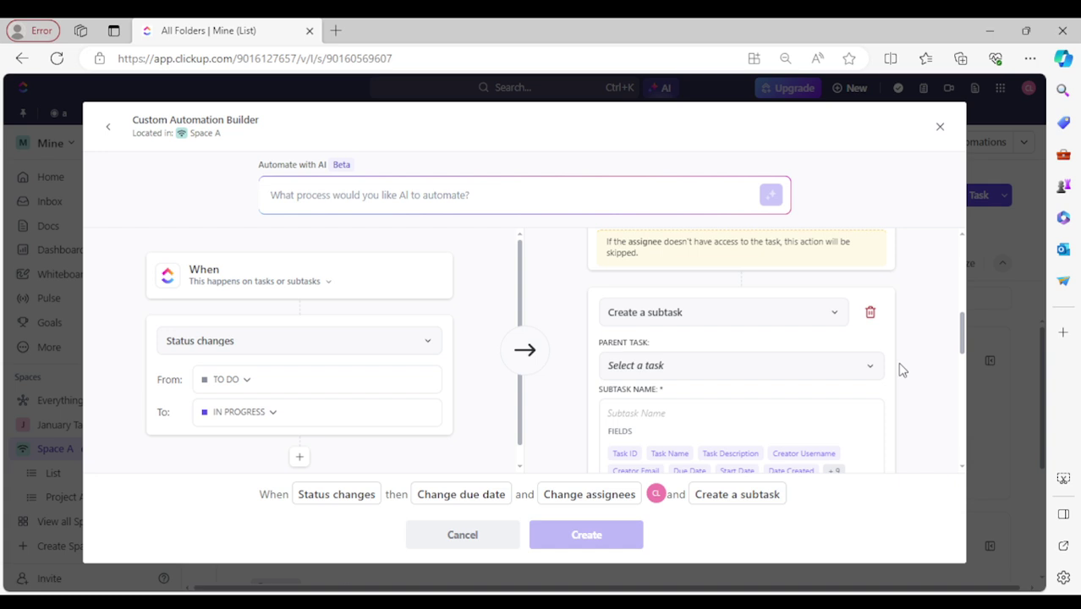
- Name the subtask "Double check the document" followed by the Task Name field
{"action": "scroll", "coordinate": [854, 364], "scroll_direction": "down", "scroll_amount": 1}
{"action": "left_click", "coordinate": [720, 386]}
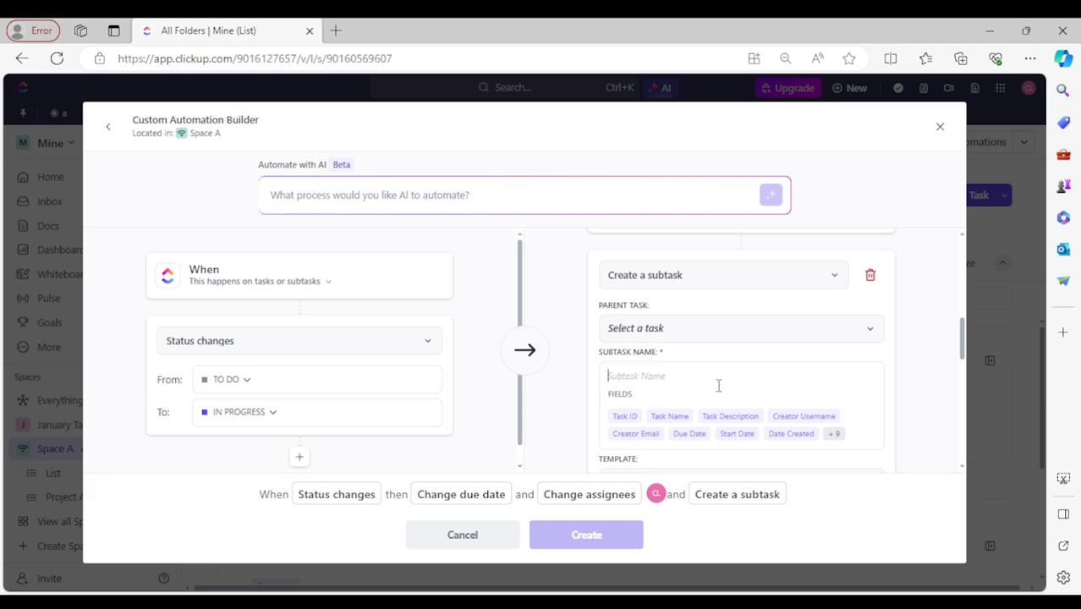
{"action": "scroll", "coordinate": [713, 386], "scroll_direction": "up", "scroll_amount": 1}
{"action": "scroll", "coordinate": [713, 385], "scroll_direction": "down", "scroll_amount": 3}
{"action": "scroll", "coordinate": [716, 382], "scroll_direction": "up", "scroll_amount": 6}
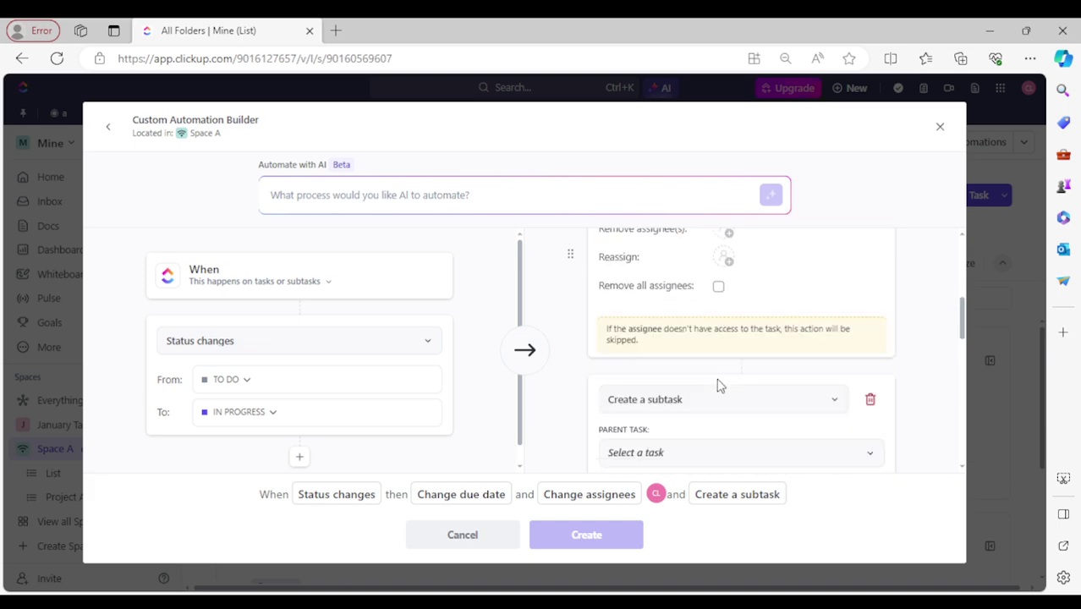
{"action": "left_click_drag", "start_coordinate": [968, 291], "coordinate": [956, 355]}
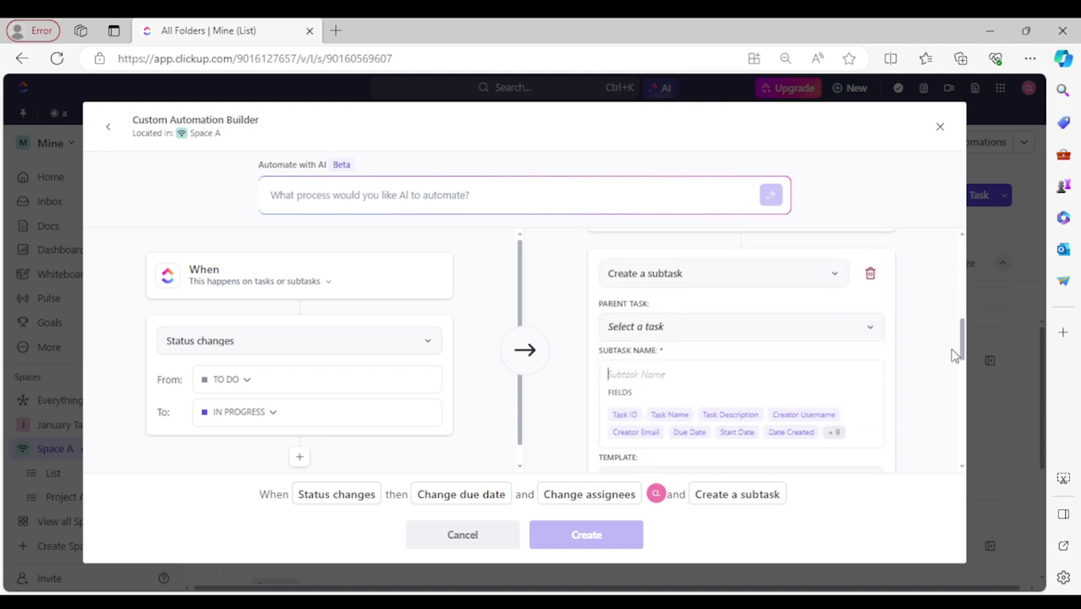
{"action": "type", "text": "Double check the document"}
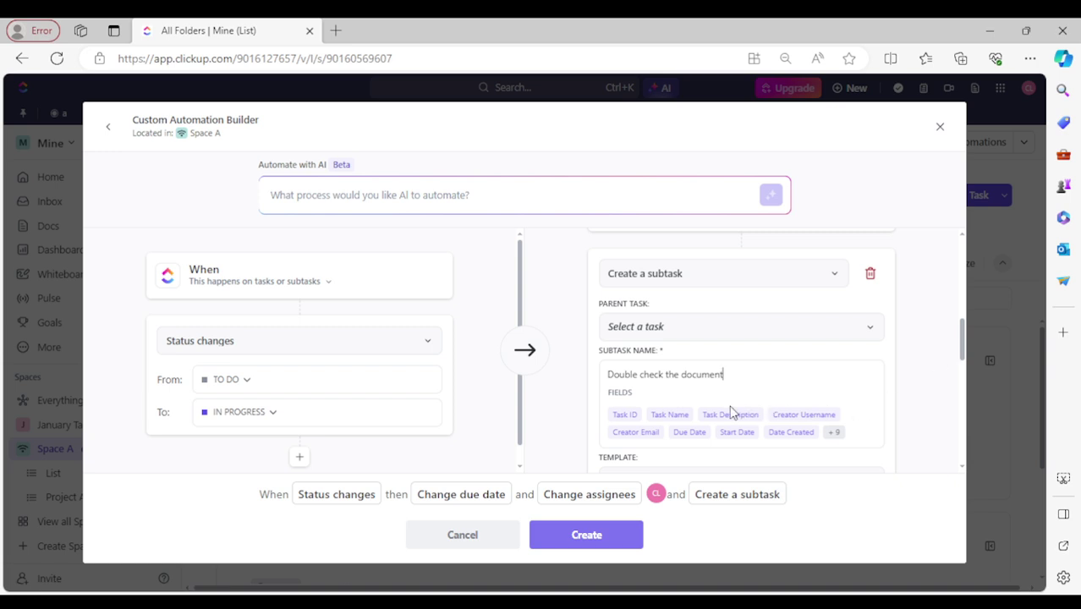
{"action": "left_click", "coordinate": [683, 417]}
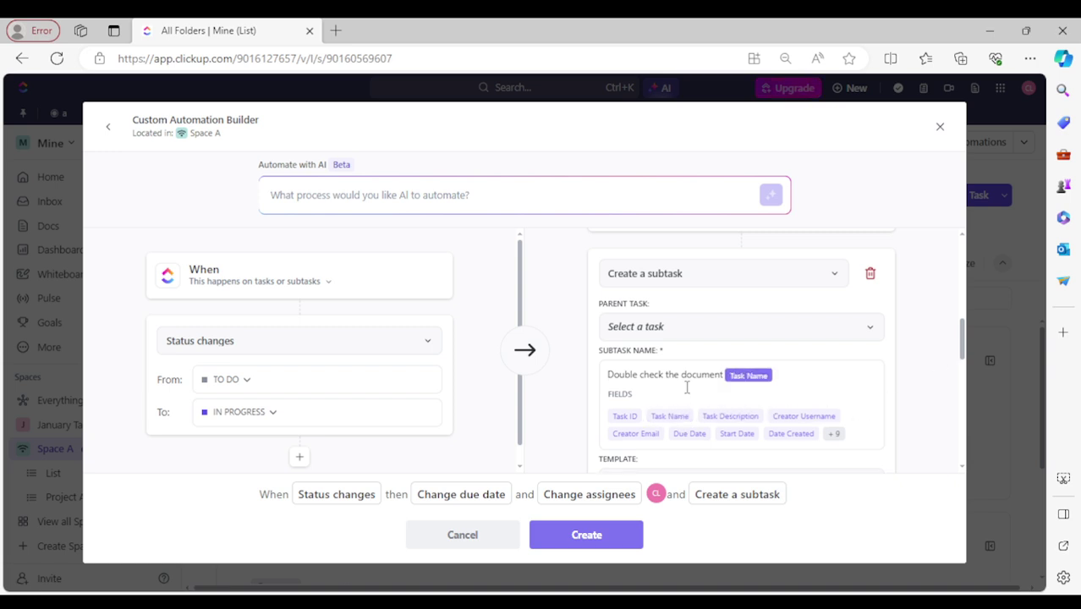
- Insert the Task Name field into the subtask's description and remove the extra copies so only one remains
{"action": "scroll", "coordinate": [761, 381], "scroll_direction": "up", "scroll_amount": 5}
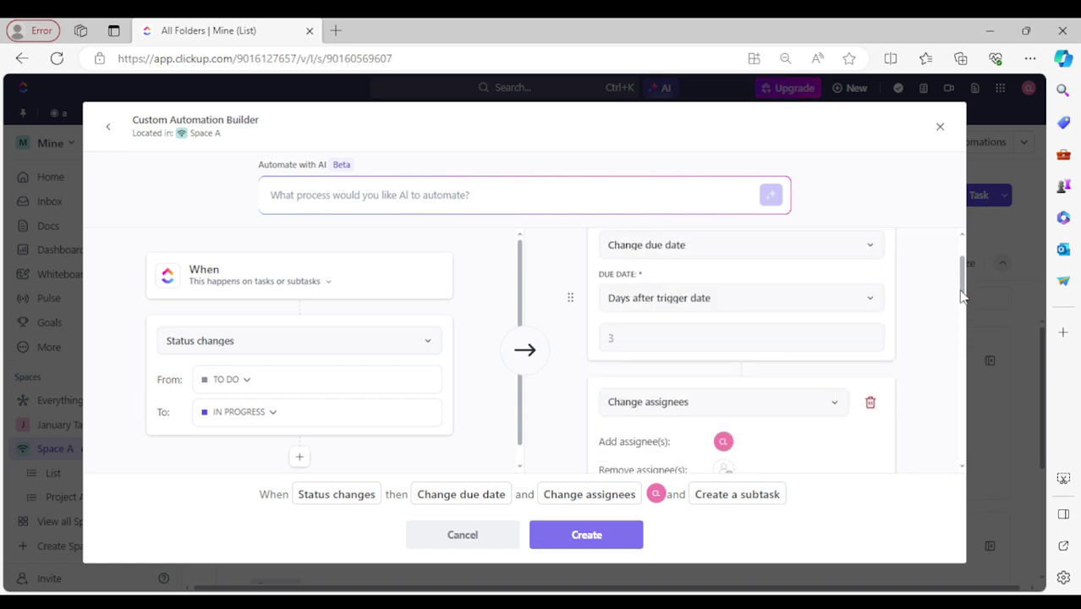
{"action": "left_click_drag", "start_coordinate": [960, 296], "coordinate": [963, 381]}
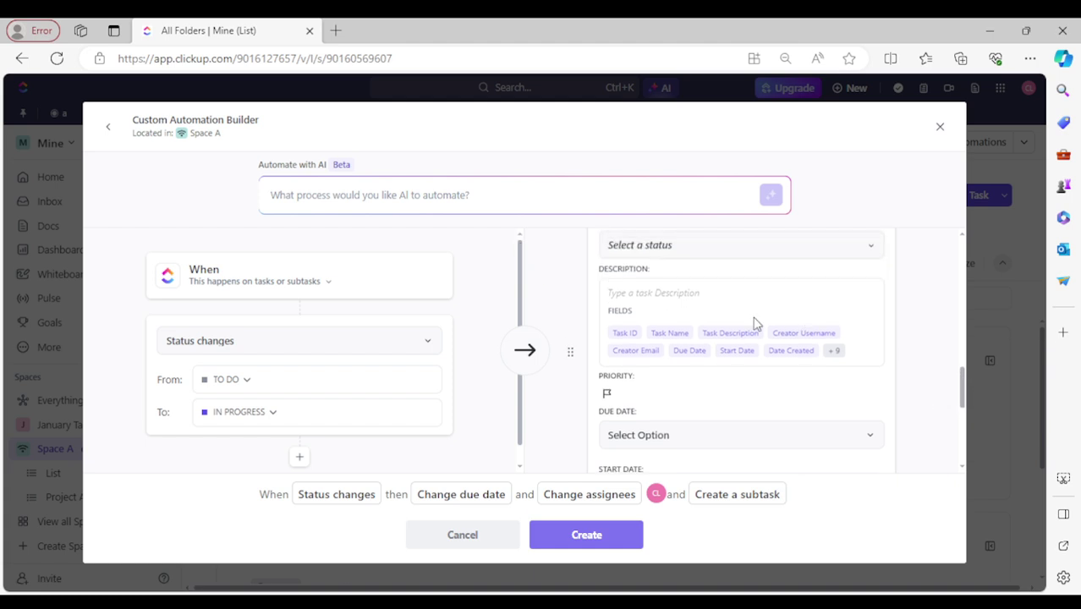
{"action": "triple_click", "coordinate": [670, 333]}
{"action": "triple_click", "coordinate": [670, 333]}
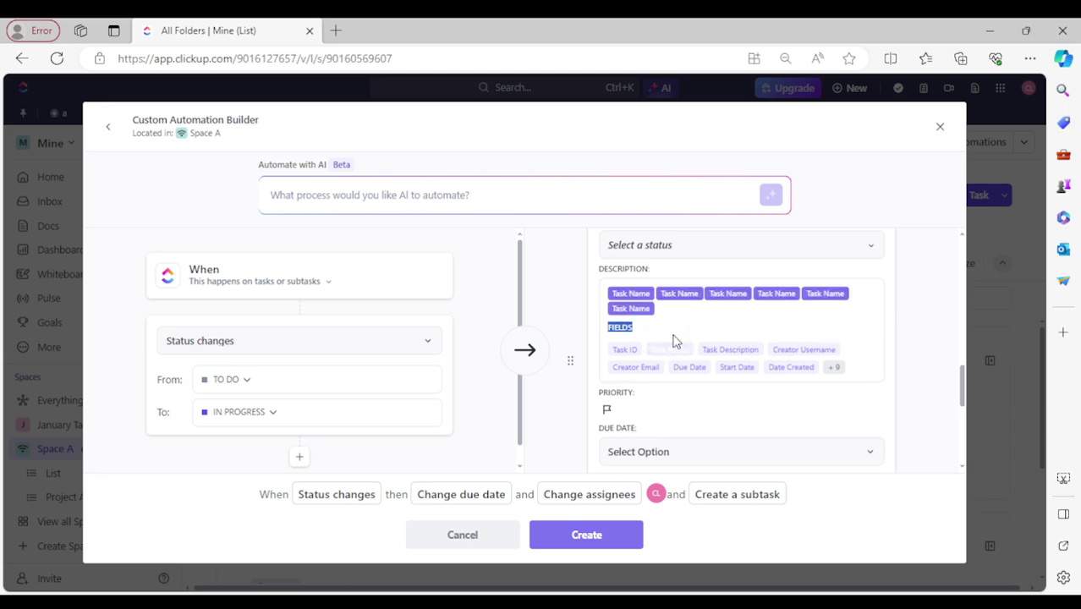
{"action": "left_click_drag", "start_coordinate": [669, 313], "coordinate": [642, 296]}
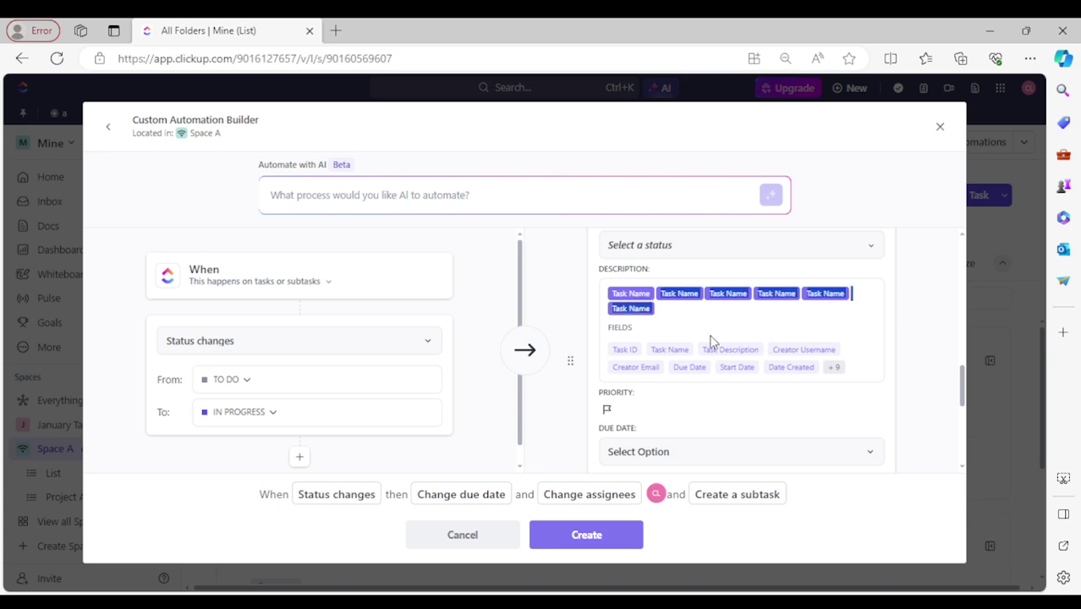
{"action": "left_click", "coordinate": [678, 310]}
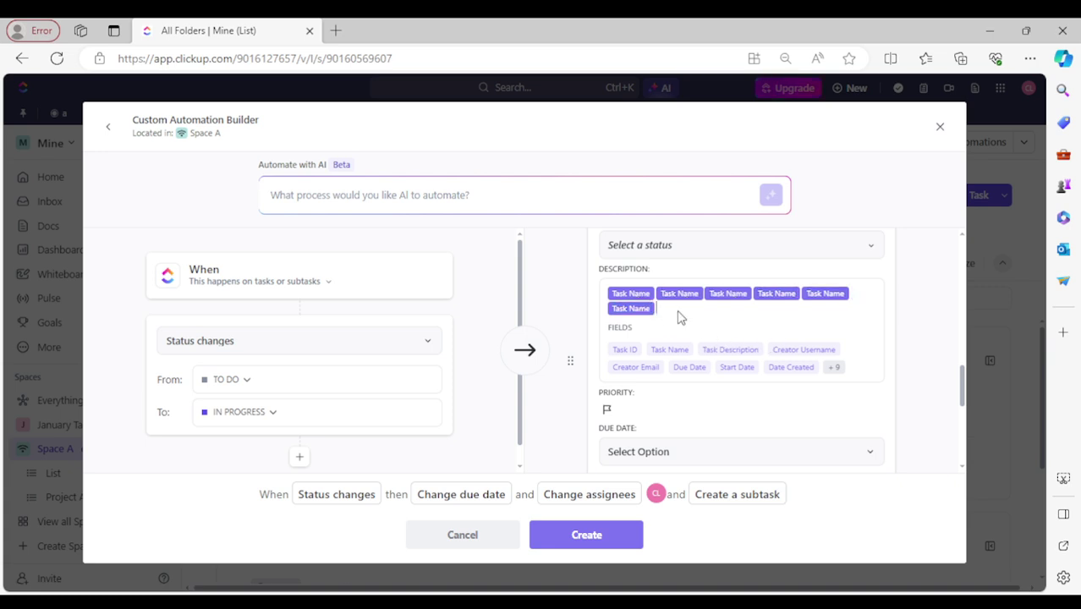
{"action": "key", "text": "BackSpace"}
{"action": "key", "text": "BackSpace"}
{"action": "key", "text": "BackSpace"}
{"action": "key", "text": "BackSpace"}
{"action": "key", "text": "BackSpace"}
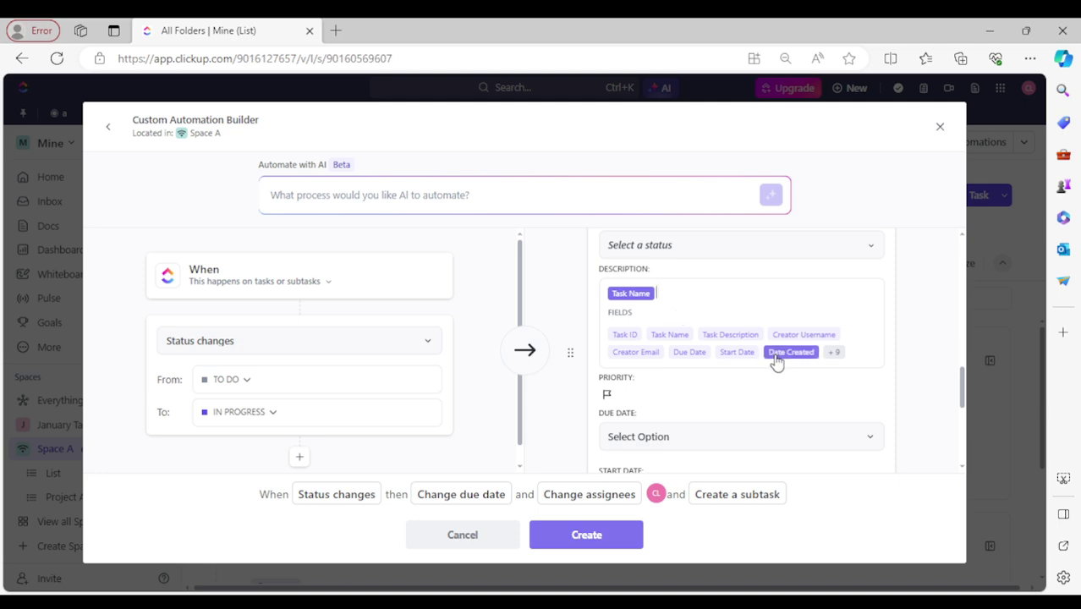
- Examine the subtask action's remaining settings: priority, due date, start date, tags, assignees and task type
{"action": "scroll", "coordinate": [837, 372], "scroll_direction": "down", "scroll_amount": 1}
{"action": "left_click_drag", "start_coordinate": [961, 399], "coordinate": [962, 413]}
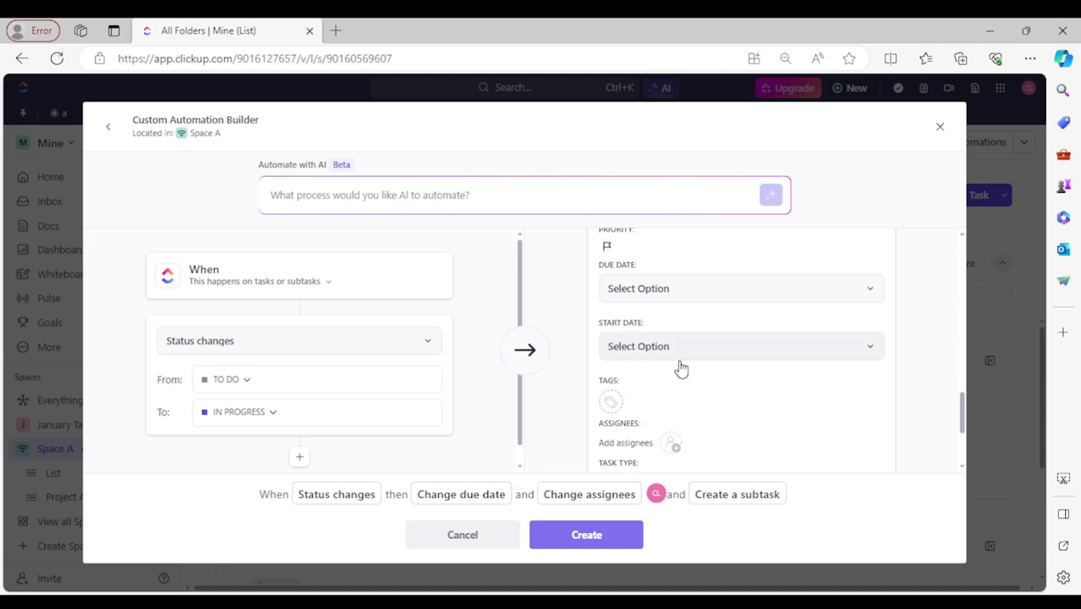
{"action": "scroll", "coordinate": [643, 358], "scroll_direction": "down", "scroll_amount": 1}
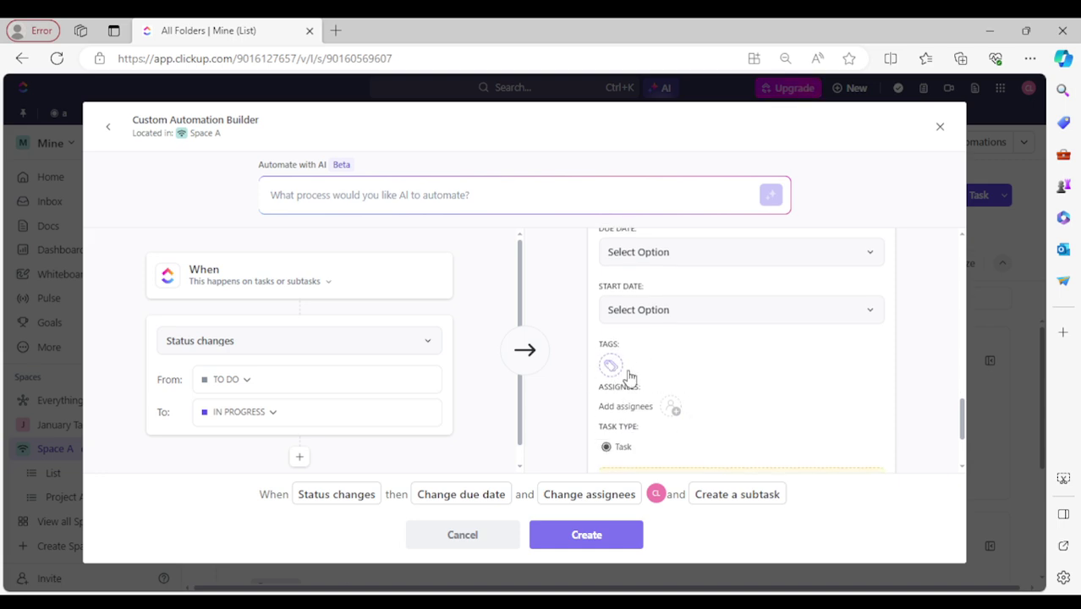
{"action": "scroll", "coordinate": [693, 425], "scroll_direction": "down", "scroll_amount": 1}
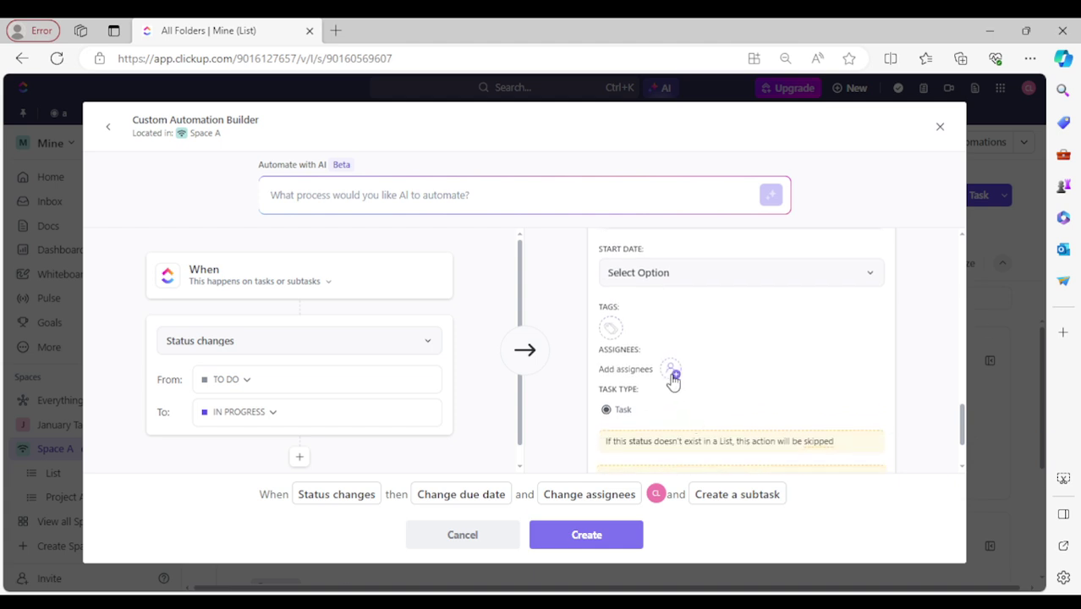
{"action": "left_click_drag", "start_coordinate": [961, 432], "coordinate": [964, 457]}
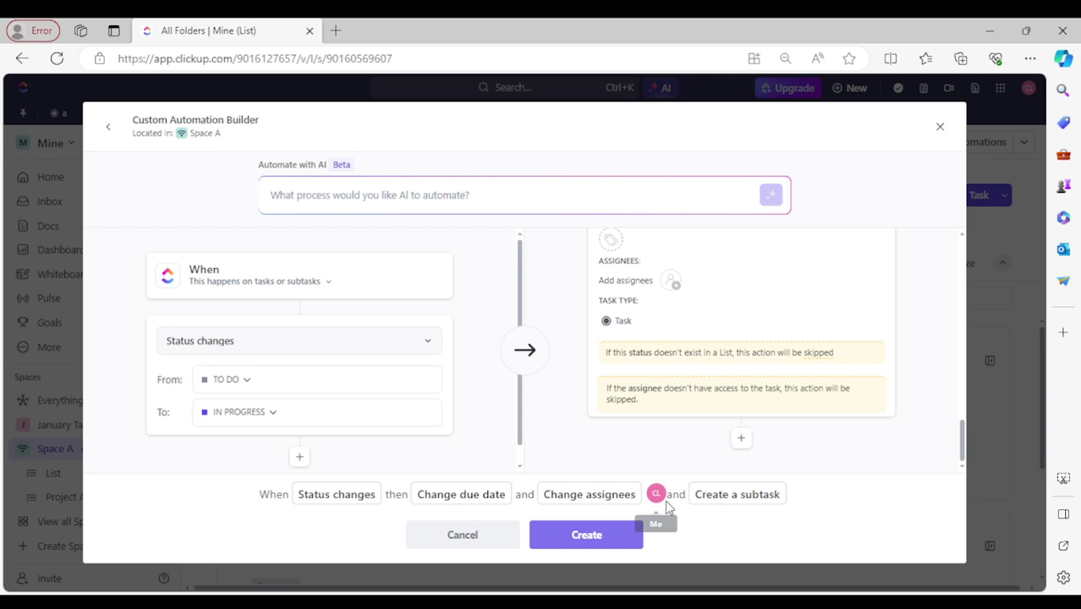
{"action": "scroll", "coordinate": [964, 435], "scroll_direction": "up", "scroll_amount": 3}
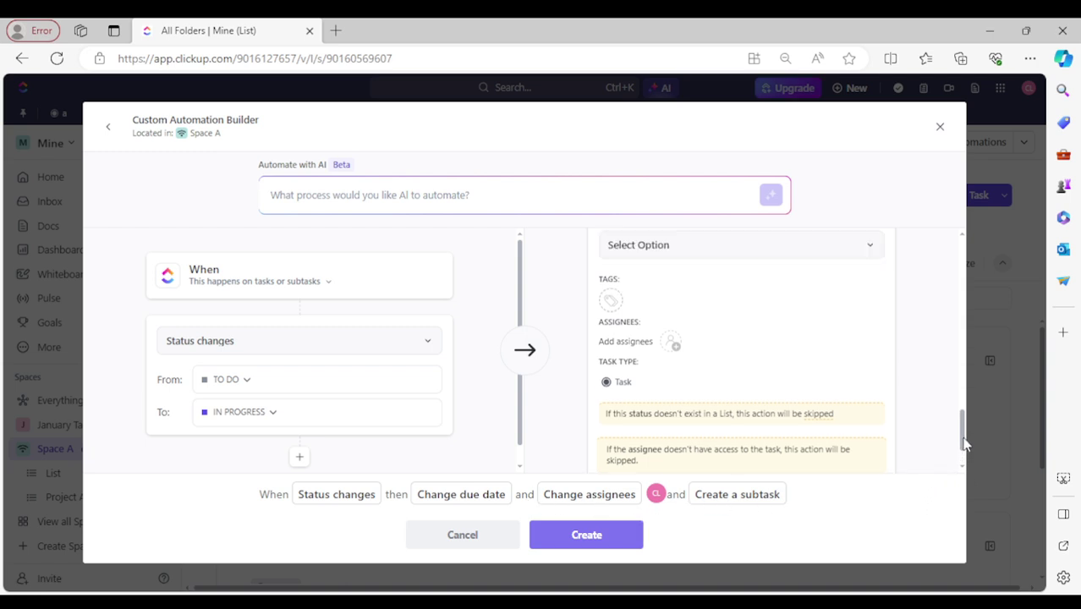
{"action": "left_click_drag", "start_coordinate": [964, 420], "coordinate": [946, 405]}
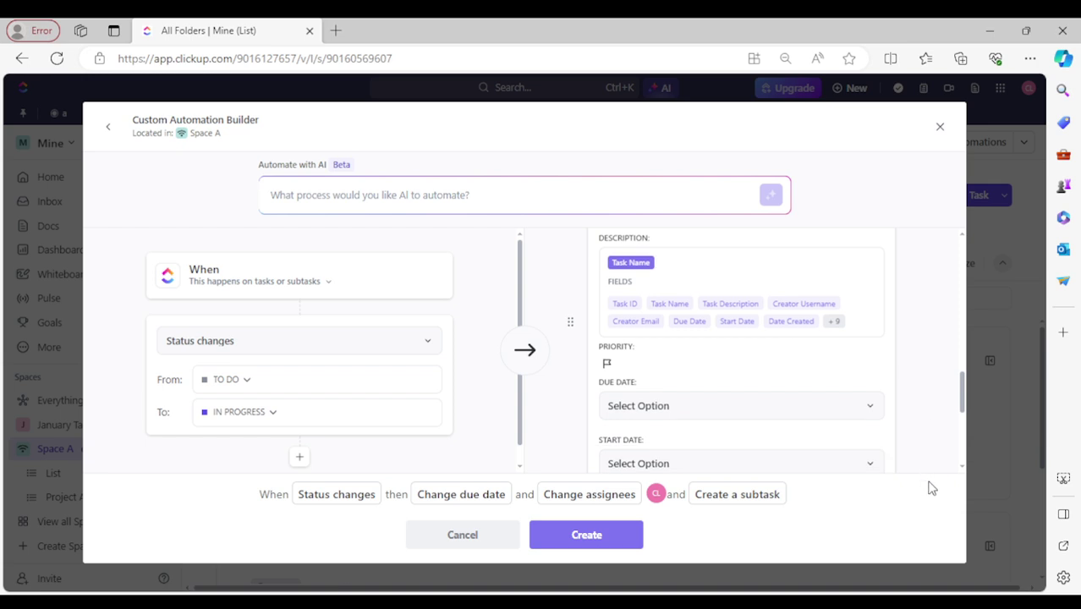
- Create the automation and return to Space A's task list
{"action": "left_click", "coordinate": [580, 539]}
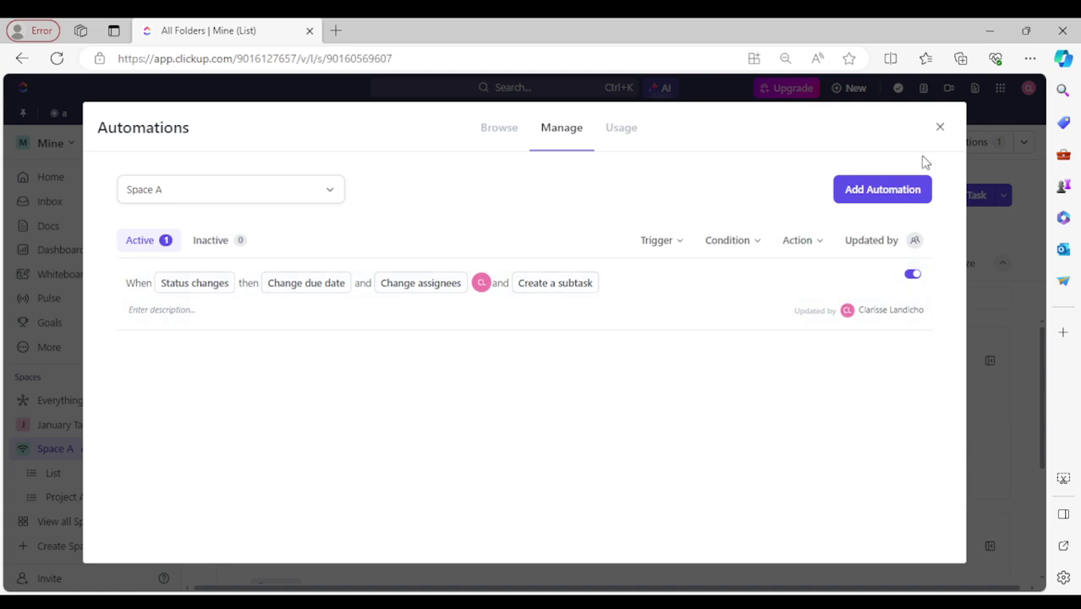
{"action": "key", "text": "Escape"}
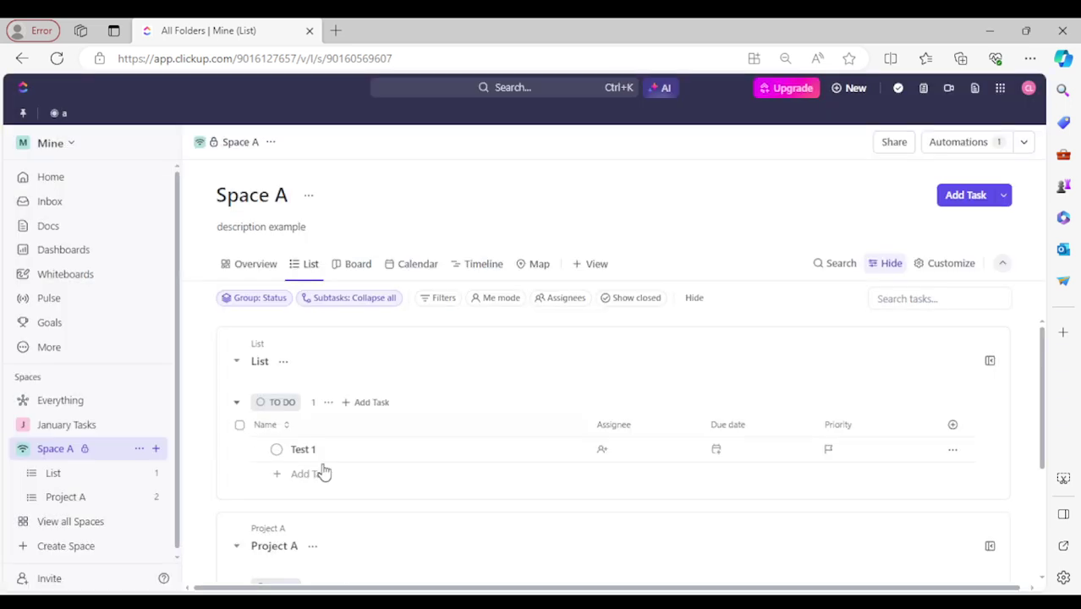
- Change the status of the task Test 1 from TO DO to IN PROGRESS
{"action": "left_click", "coordinate": [276, 453]}
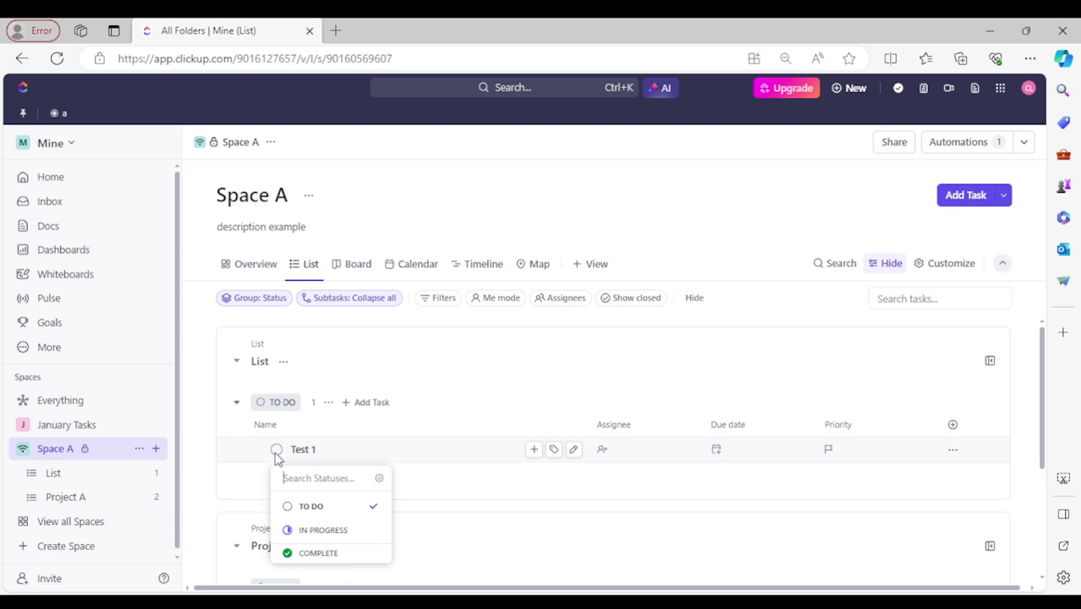
{"action": "left_click", "coordinate": [515, 482]}
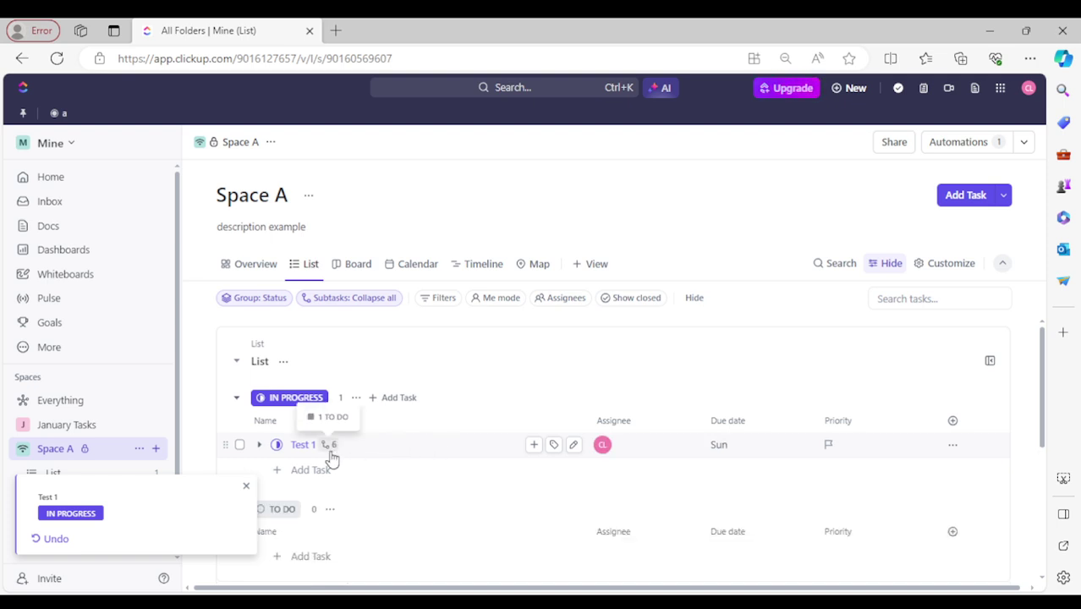
- Expand the subtasks of Test 1 and check them along with the task's assignee and due date
{"action": "left_click", "coordinate": [330, 446]}
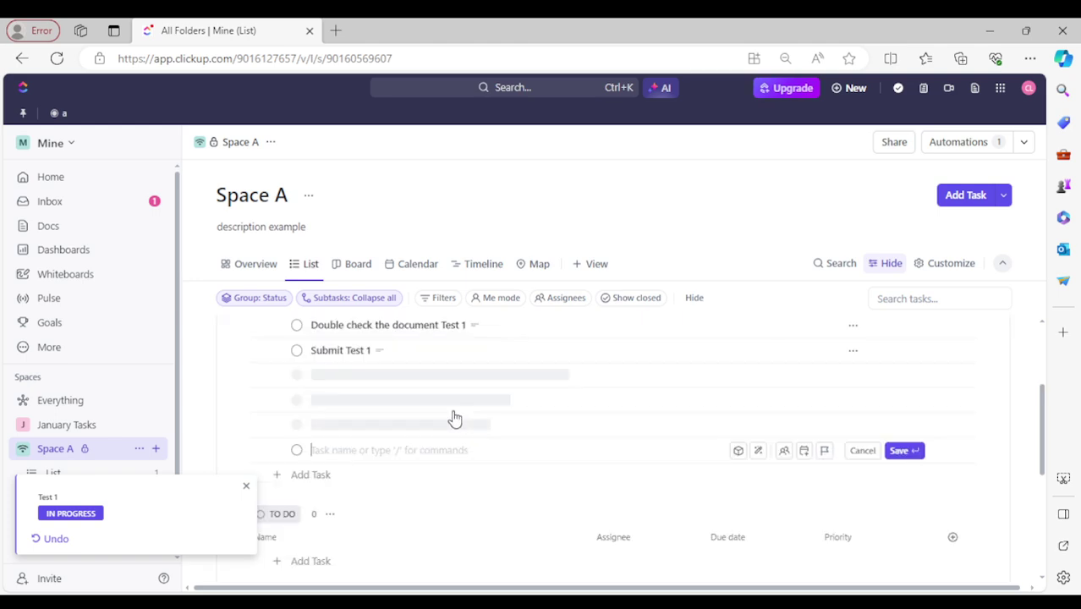
{"action": "scroll", "coordinate": [507, 474], "scroll_direction": "down", "scroll_amount": 1}
{"action": "scroll", "coordinate": [496, 481], "scroll_direction": "down", "scroll_amount": 1}
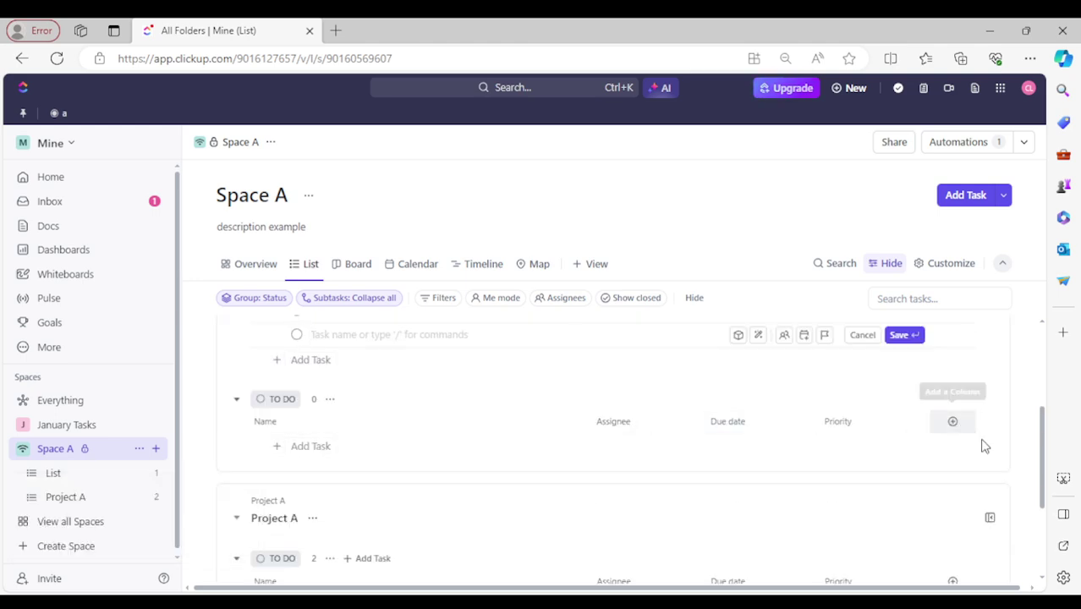
{"action": "left_click_drag", "start_coordinate": [1044, 458], "coordinate": [1045, 394]}
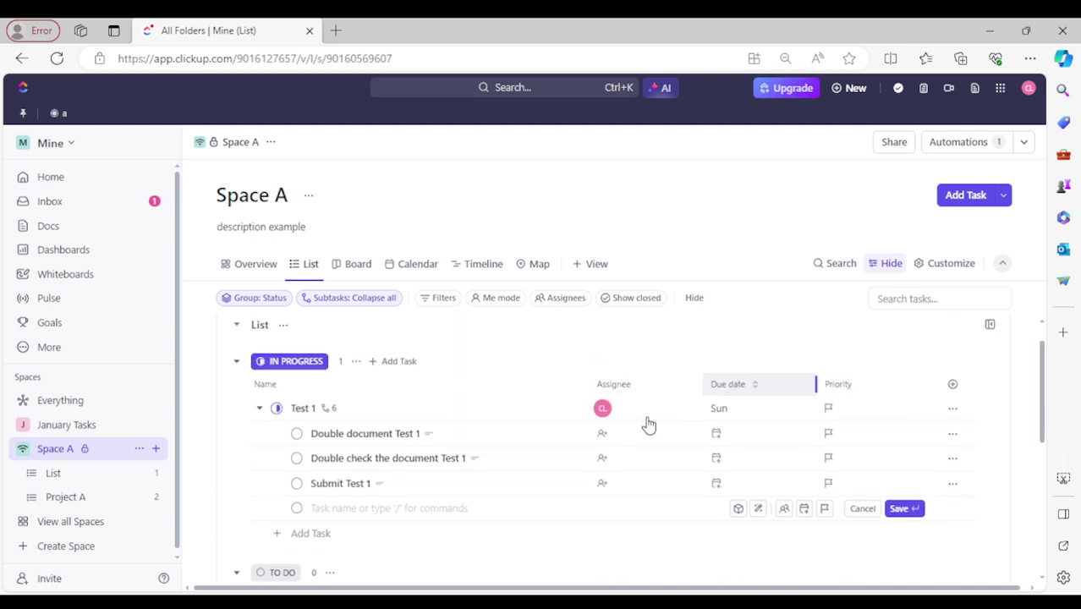